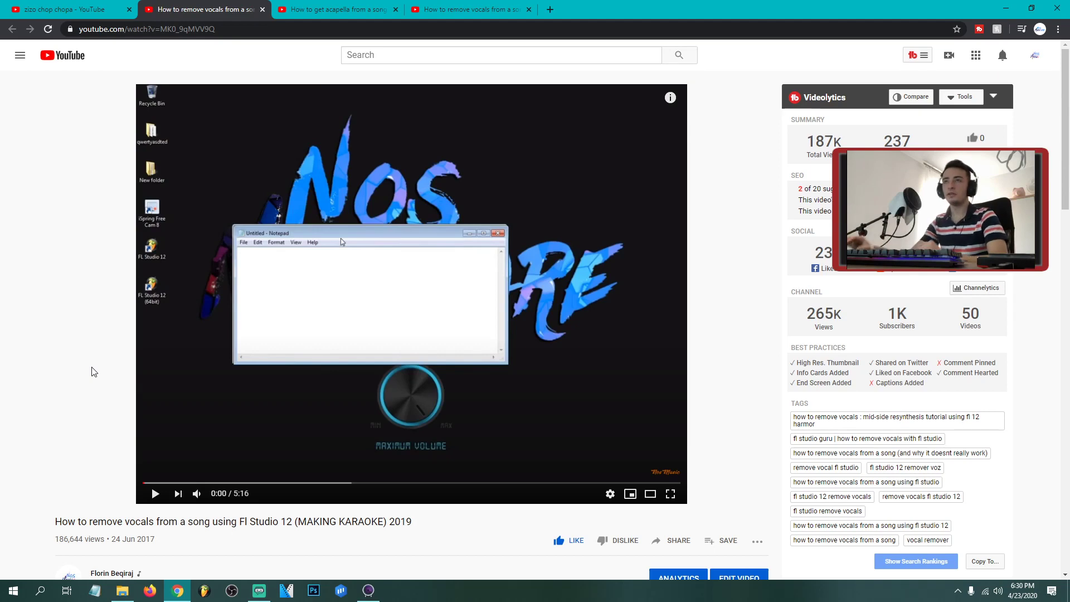
Step: Leave the vocal-removal tutorial and switch to the 'How to get acapella from a song' tab
{"action": "scroll", "coordinate": [76, 378], "scroll_direction": "down", "scroll_amount": 3}
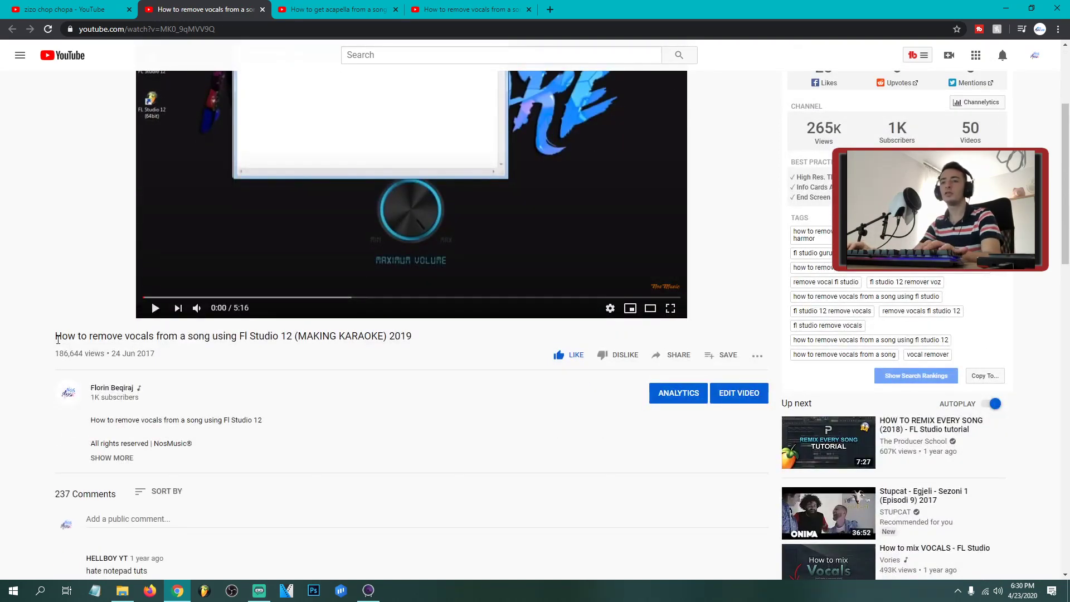
{"action": "left_click_drag", "start_coordinate": [56, 336], "coordinate": [404, 334]}
{"action": "left_click", "coordinate": [401, 335]}
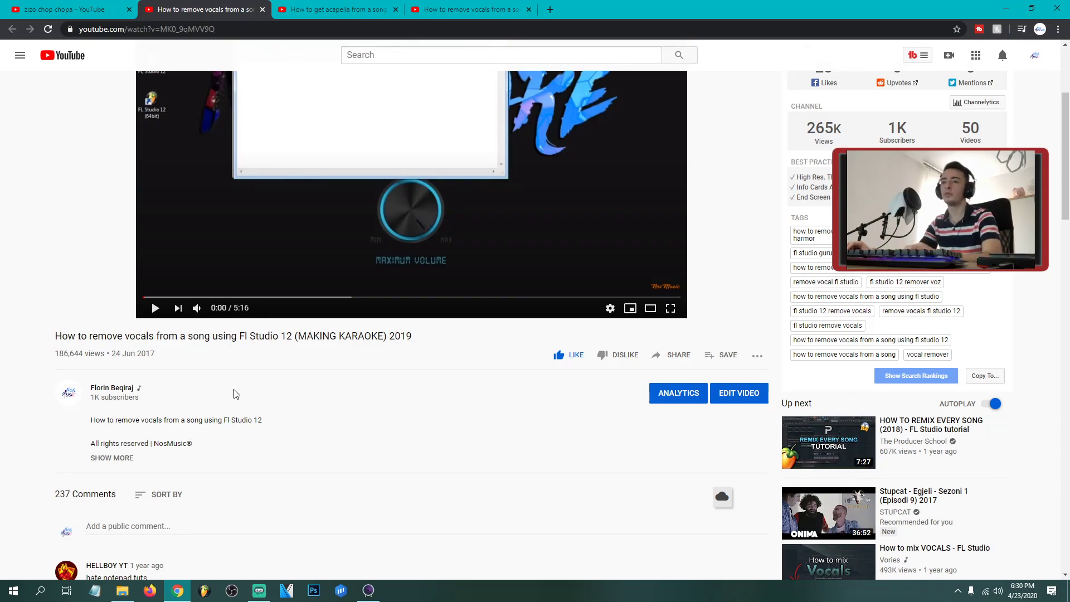
{"action": "scroll", "coordinate": [238, 397], "scroll_direction": "up", "scroll_amount": 2}
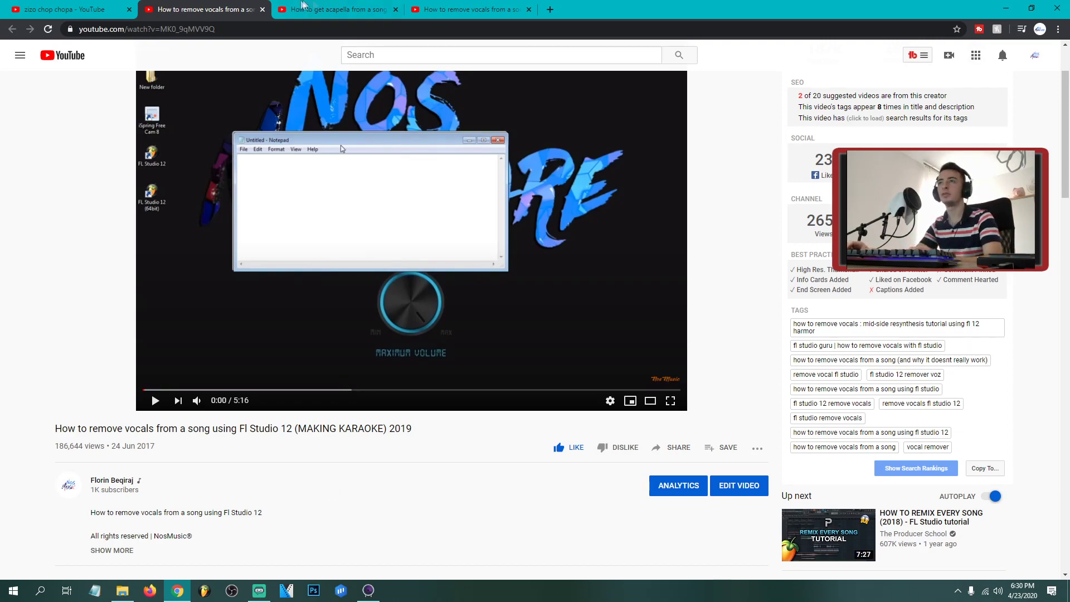
{"action": "left_click", "coordinate": [303, 4]}
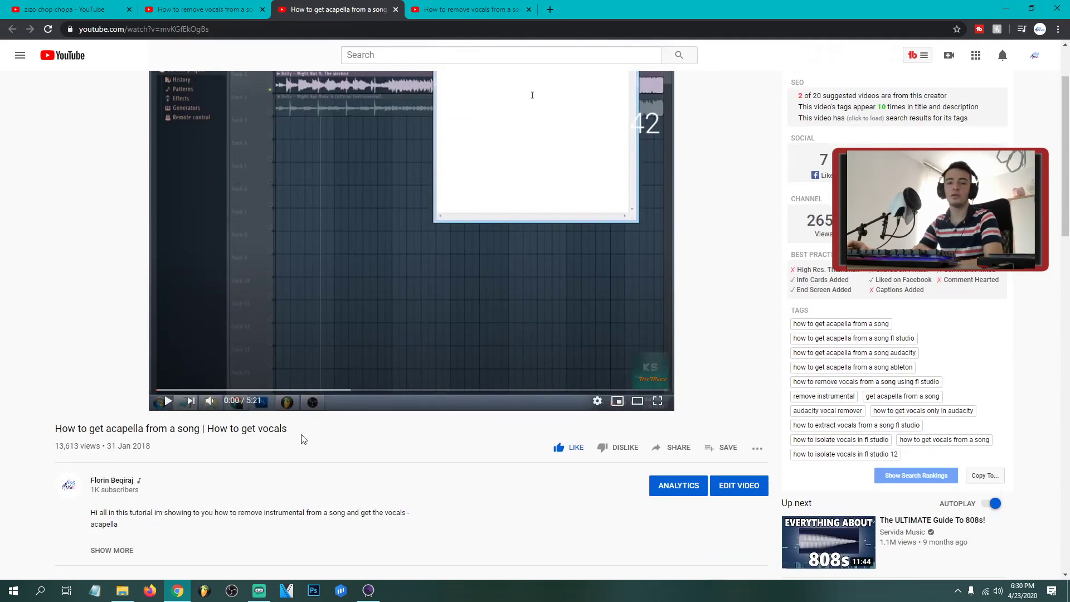
Step: Switch to the fourth tab, 'How to remove vocals from a song (Fast & Easy)' for FL Studio 12
{"action": "scroll", "coordinate": [306, 447], "scroll_direction": "up", "scroll_amount": 2}
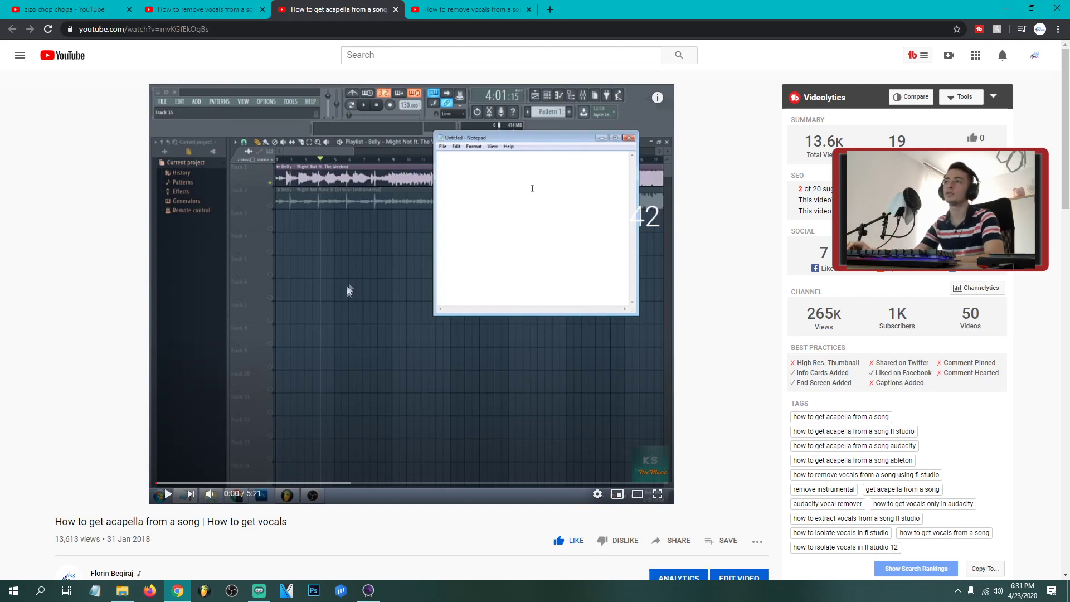
{"action": "scroll", "coordinate": [348, 290], "scroll_direction": "down", "scroll_amount": 2}
{"action": "scroll", "coordinate": [372, 218], "scroll_direction": "up", "scroll_amount": 2}
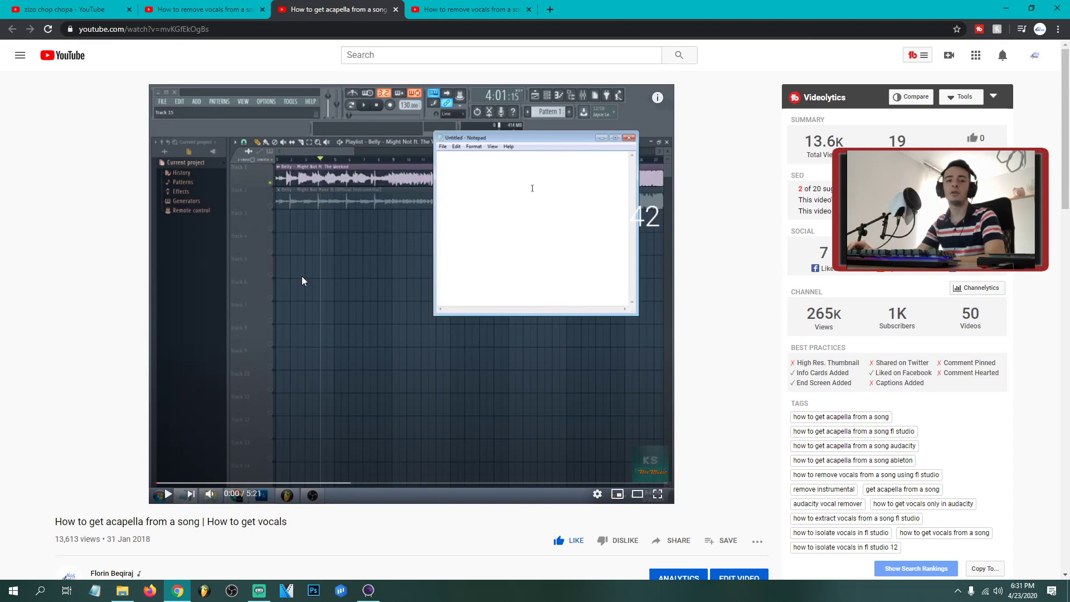
{"action": "left_click", "coordinate": [440, 9]}
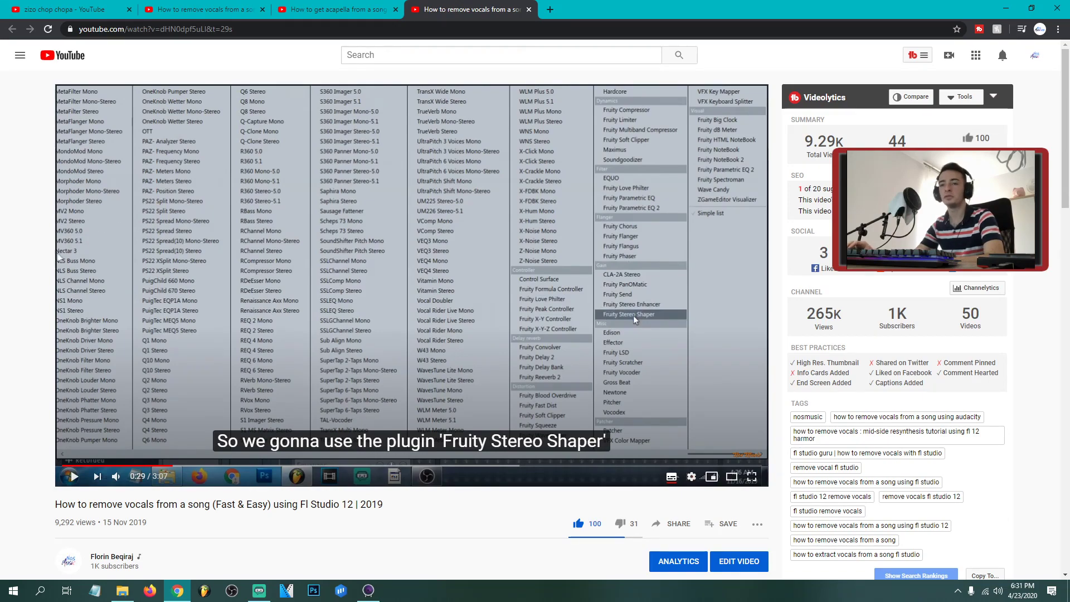
Step: Skip the vocal-removal video ahead to 1:31, then 1:54 where FabFilter Pro-Q appears
{"action": "scroll", "coordinate": [35, 371], "scroll_direction": "down", "scroll_amount": 2}
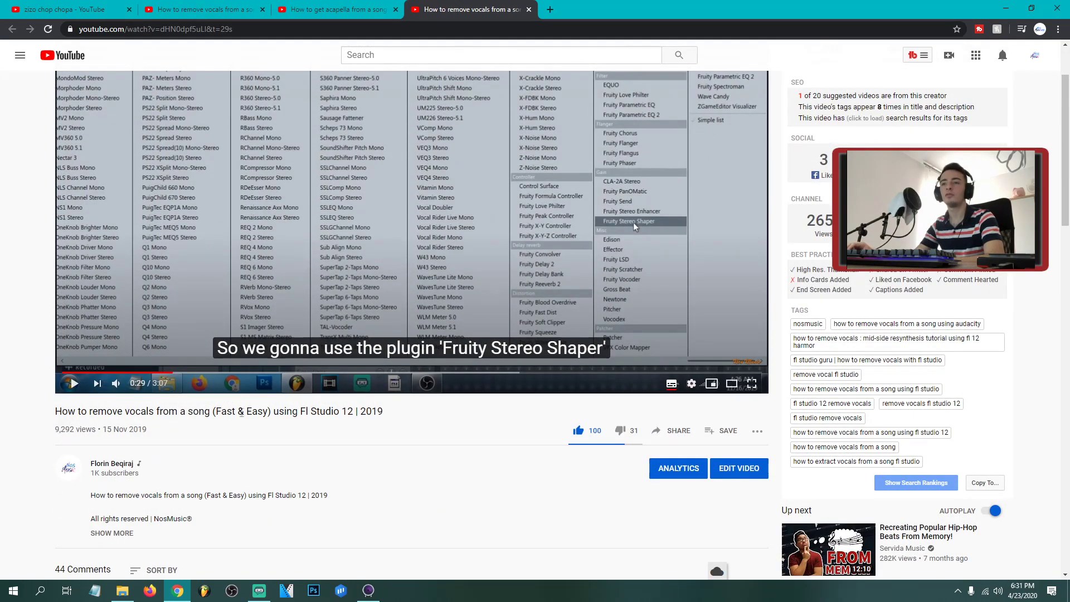
{"action": "left_click", "coordinate": [403, 372]}
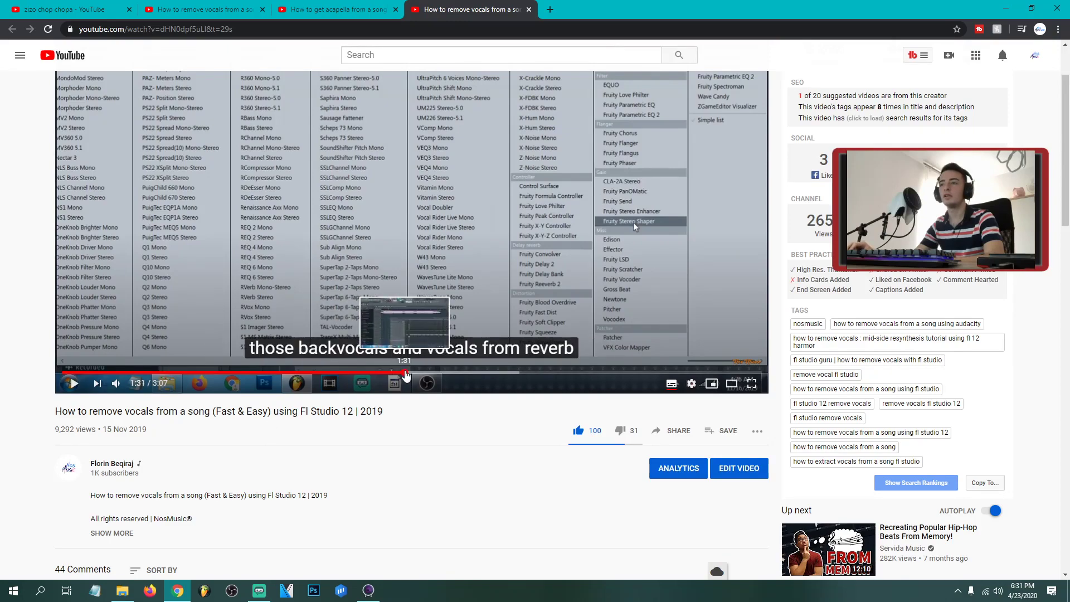
{"action": "left_click", "coordinate": [439, 371]}
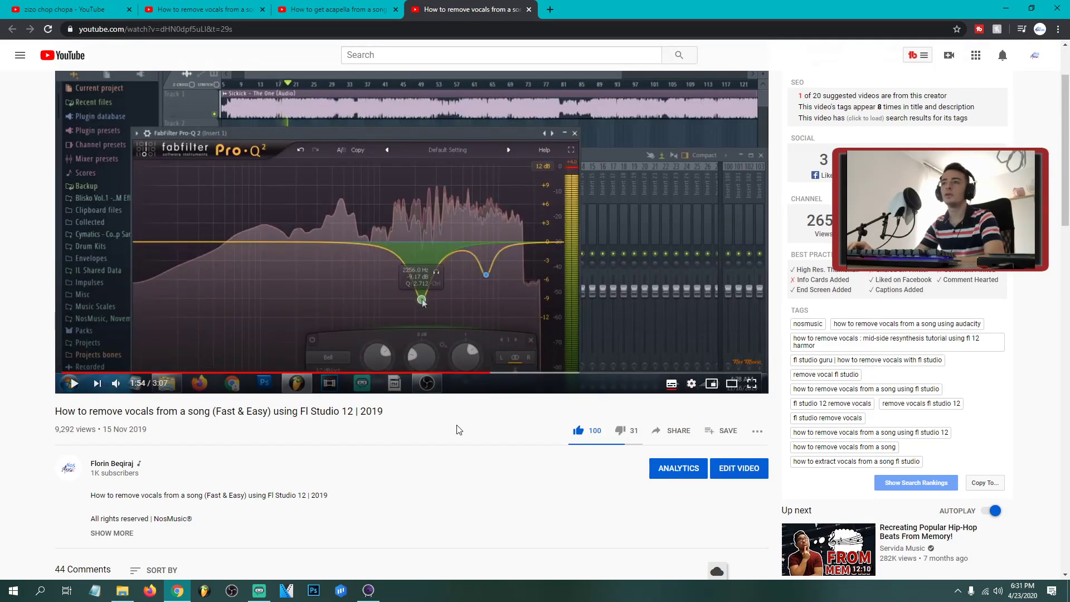
{"action": "scroll", "coordinate": [471, 470], "scroll_direction": "up", "scroll_amount": 2}
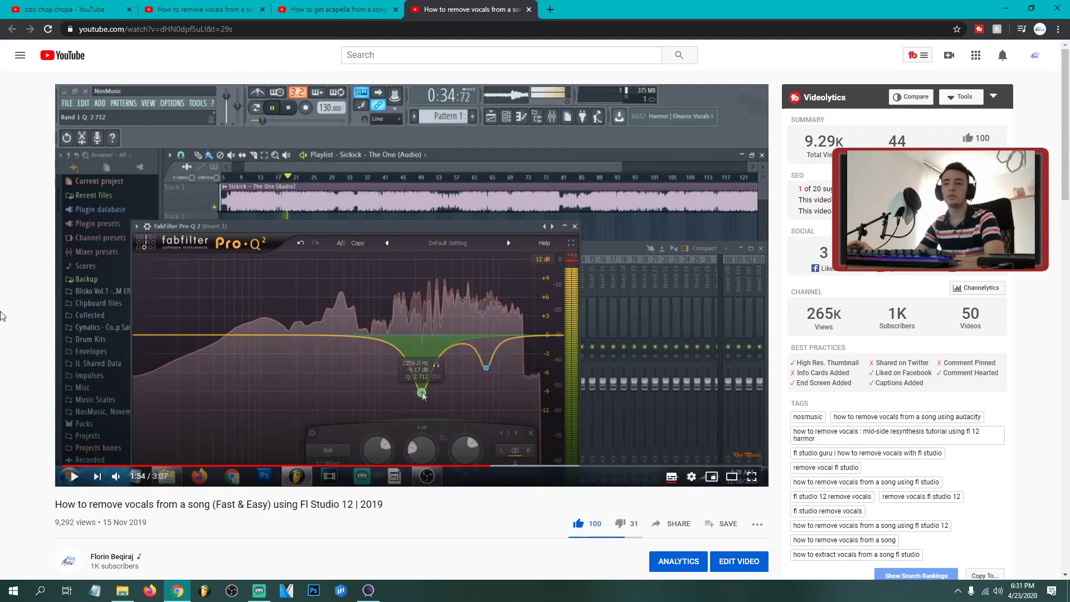
{"action": "scroll", "coordinate": [3, 316], "scroll_direction": "down", "scroll_amount": 4}
{"action": "scroll", "coordinate": [3, 306], "scroll_direction": "up", "scroll_amount": 4}
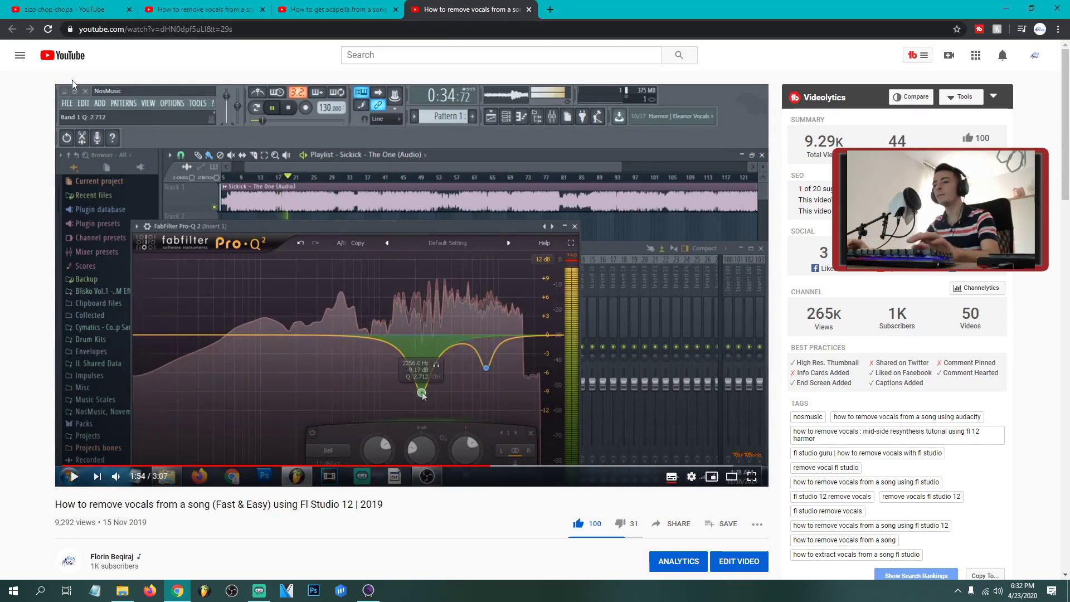
{"action": "left_click", "coordinate": [111, 9]}
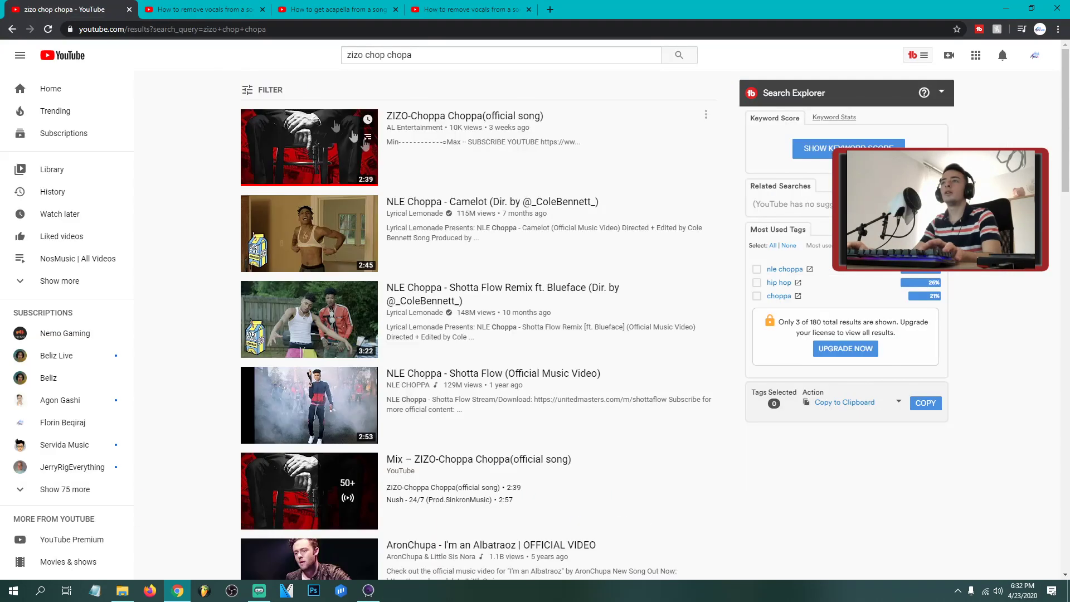
Step: Copy the ZIZO-Choppa Choppa (official song) video link and open ezstems in a new tab
{"action": "right_click", "coordinate": [415, 115]}
{"action": "left_click", "coordinate": [451, 186]}
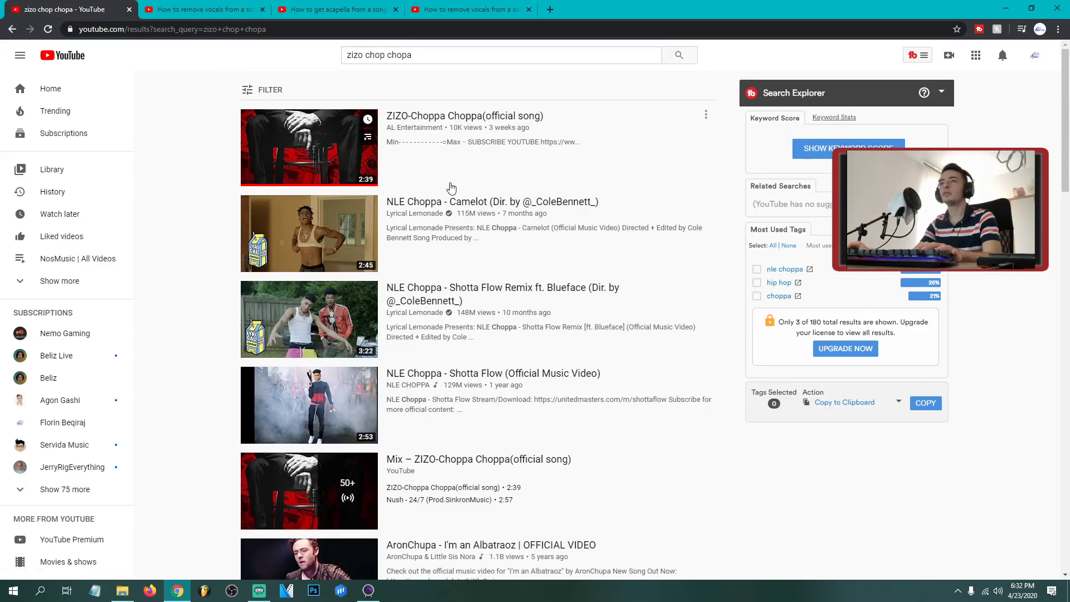
{"action": "left_click", "coordinate": [555, 10]}
{"action": "left_click", "coordinate": [152, 46]}
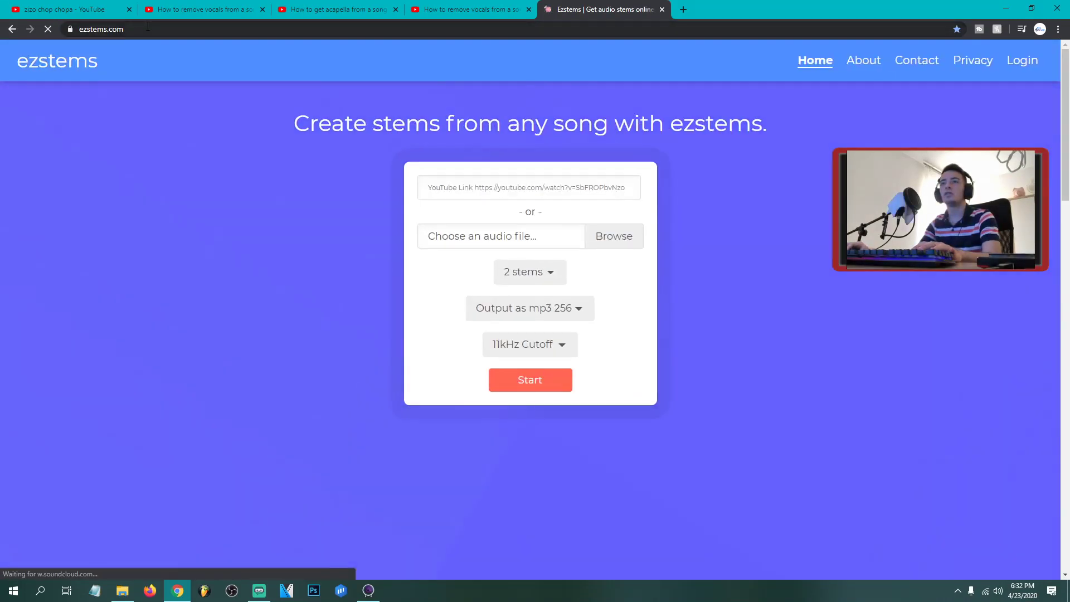
Step: Paste the copied YouTube link into ezstems' YouTube Link field
{"action": "left_click", "coordinate": [62, 28]}
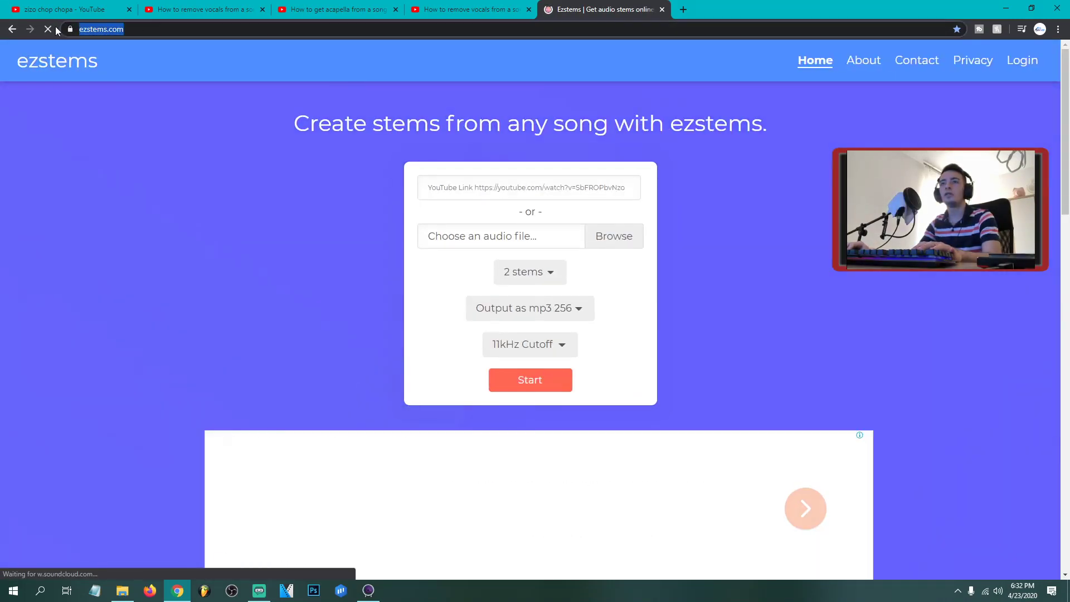
{"action": "key", "text": "End"}
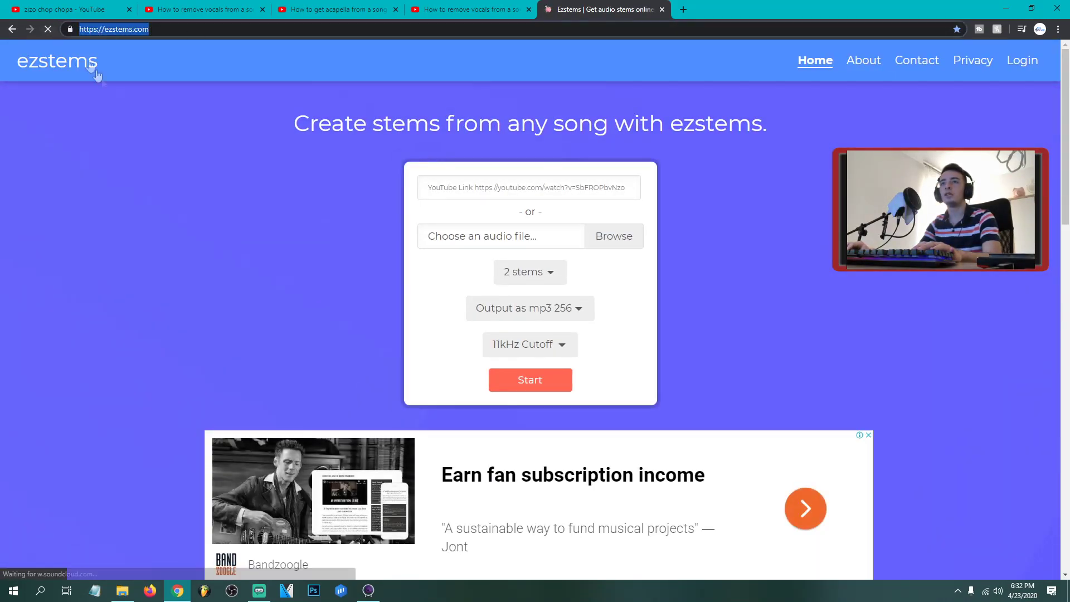
{"action": "left_click", "coordinate": [138, 151]}
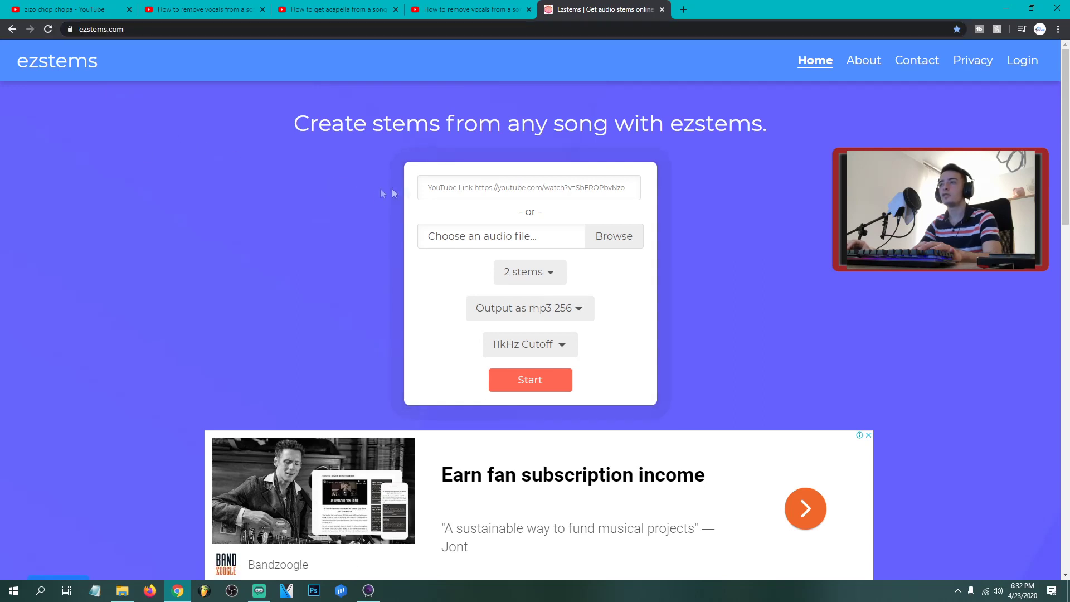
{"action": "left_click", "coordinate": [429, 190]}
{"action": "key", "text": "ctrl+v"}
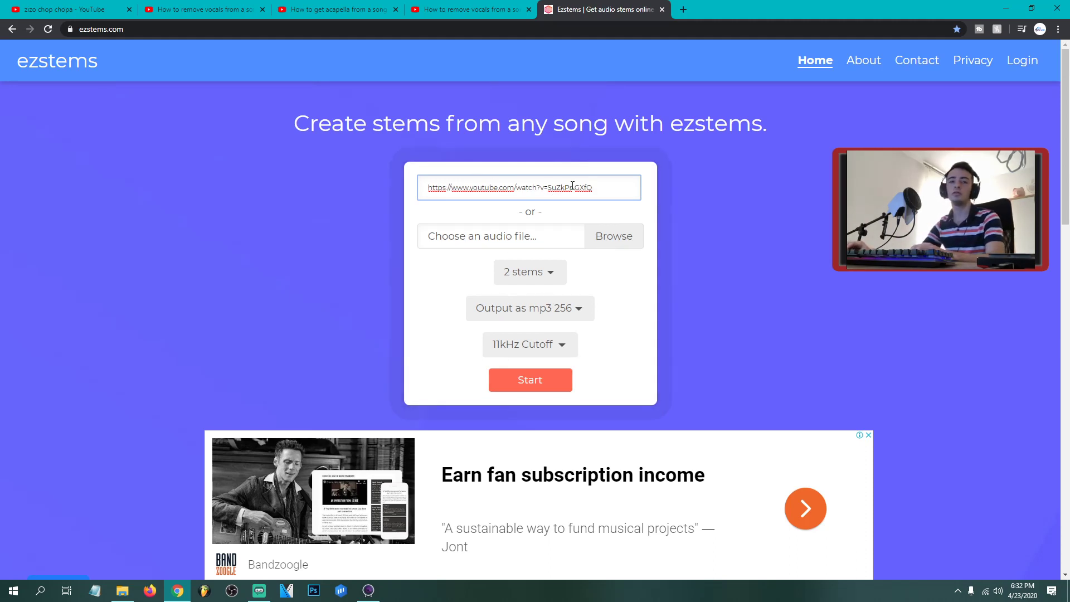
Step: Check the pasted YouTube link in the ezstems link field
{"action": "left_click_drag", "start_coordinate": [609, 187], "coordinate": [390, 184]}
{"action": "left_click", "coordinate": [609, 184]}
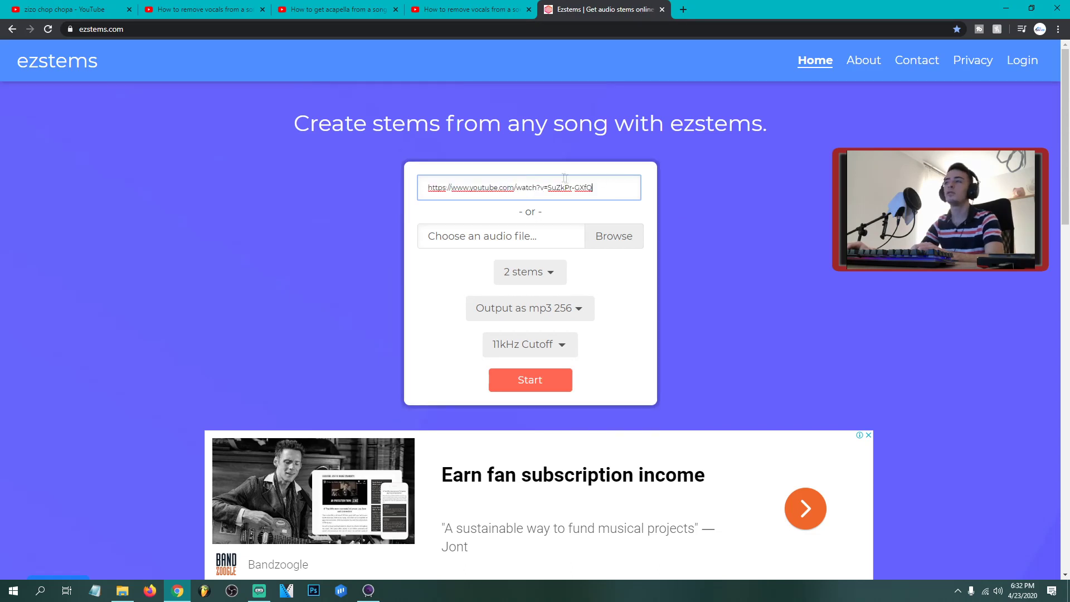
{"action": "left_click_drag", "start_coordinate": [605, 187], "coordinate": [501, 171]}
{"action": "left_click", "coordinate": [606, 185]}
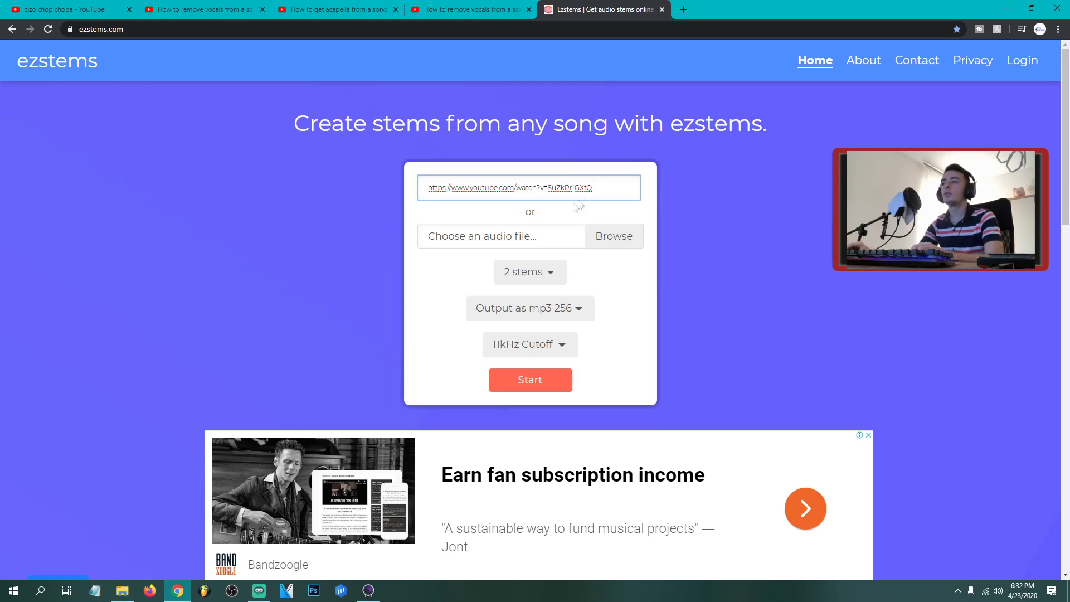
{"action": "left_click_drag", "start_coordinate": [592, 188], "coordinate": [390, 187]}
{"action": "left_click", "coordinate": [548, 188]}
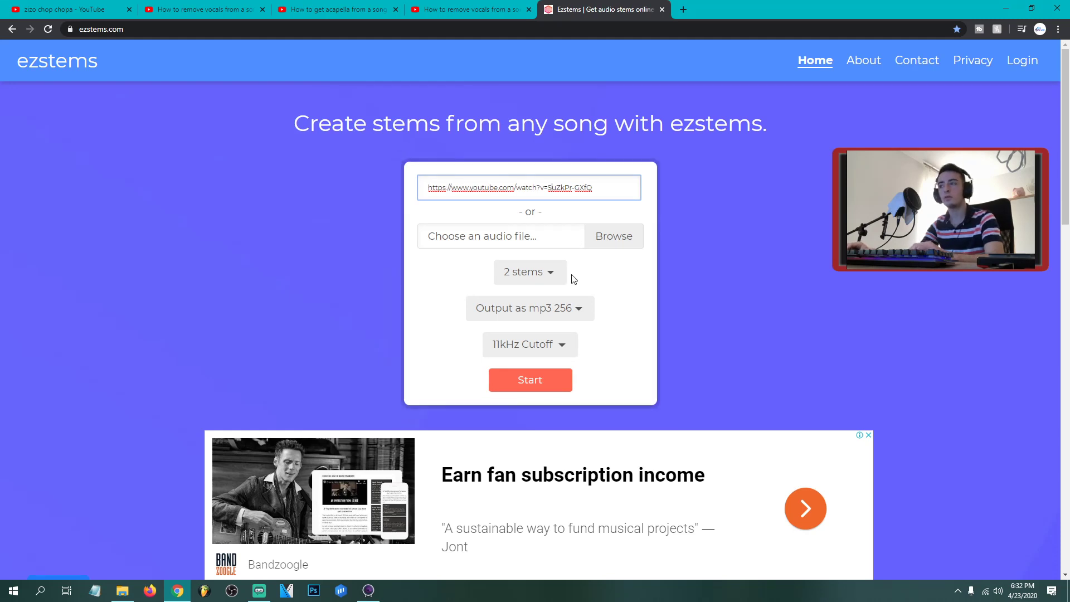
Step: Choose 5 stems, mp3 320 output and an 11kHz cutoff, then start the split
{"action": "left_click", "coordinate": [524, 273]}
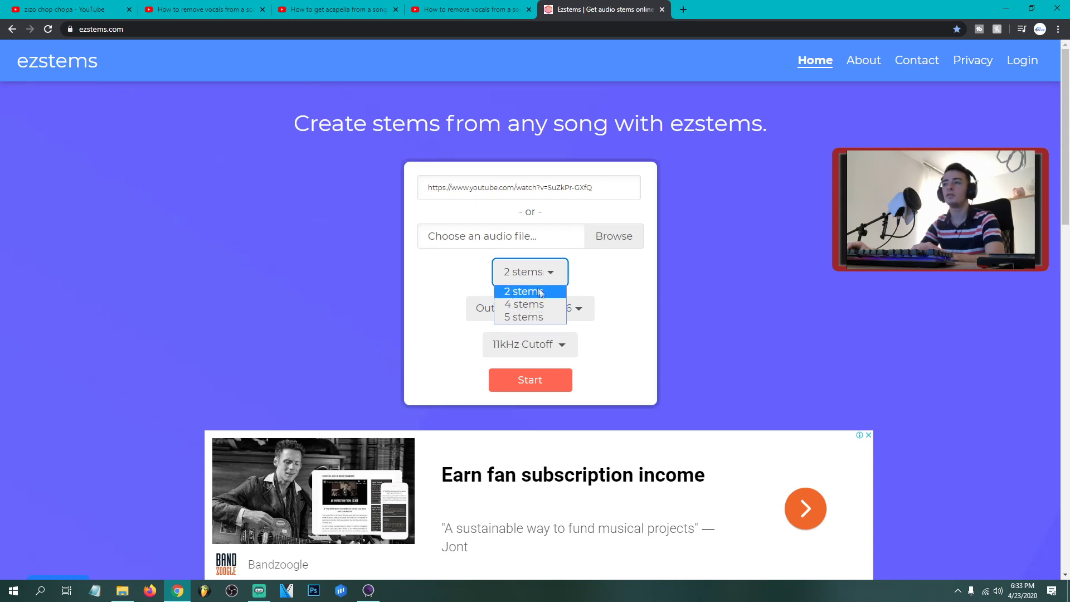
{"action": "left_click", "coordinate": [524, 317]}
{"action": "left_click", "coordinate": [516, 279]}
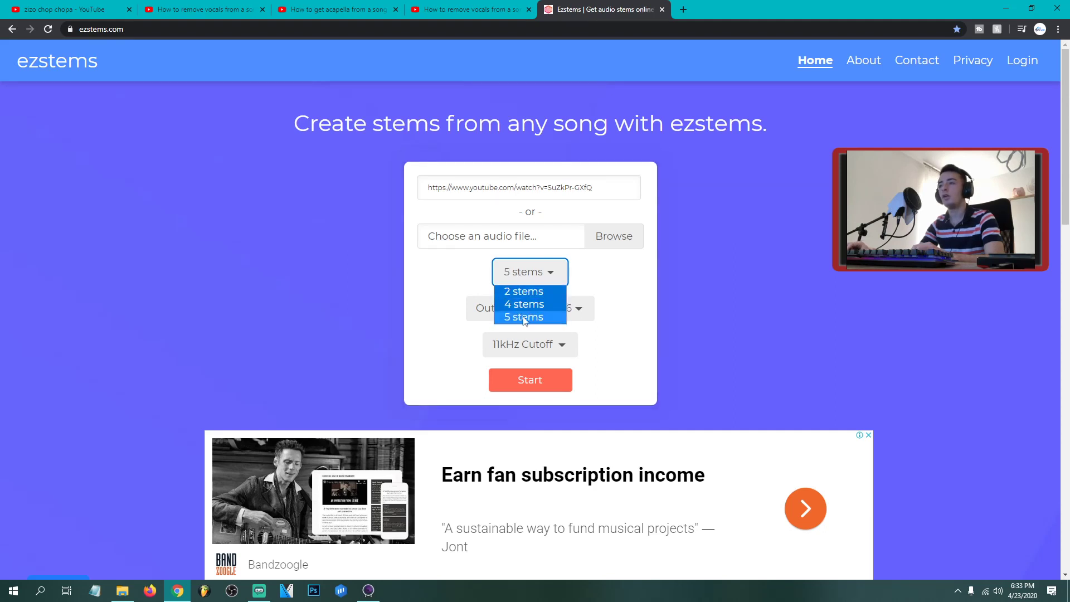
{"action": "left_click", "coordinate": [532, 319]}
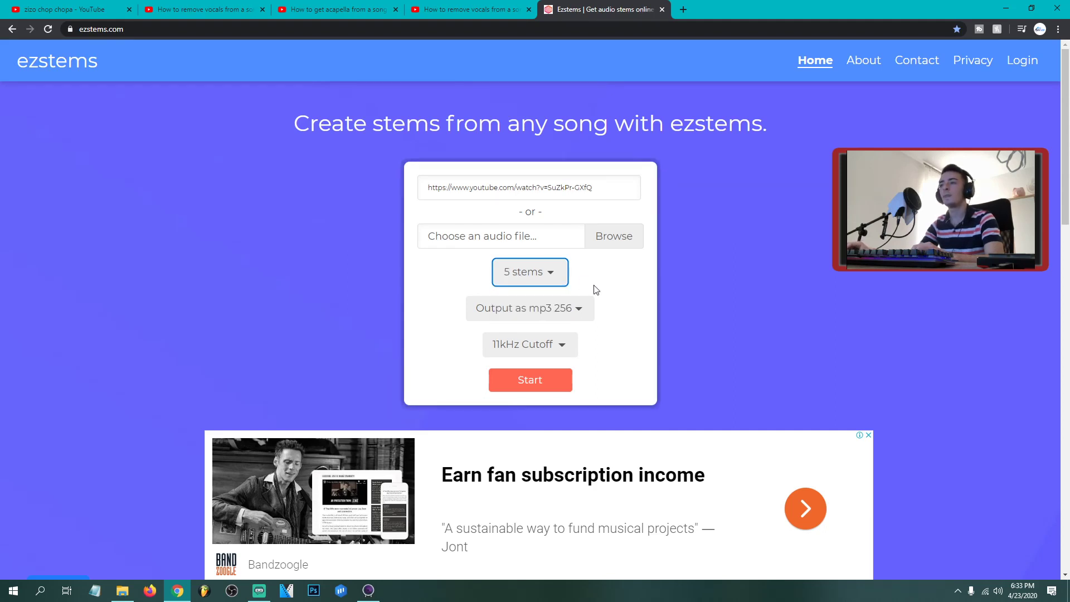
{"action": "left_click", "coordinate": [571, 308]}
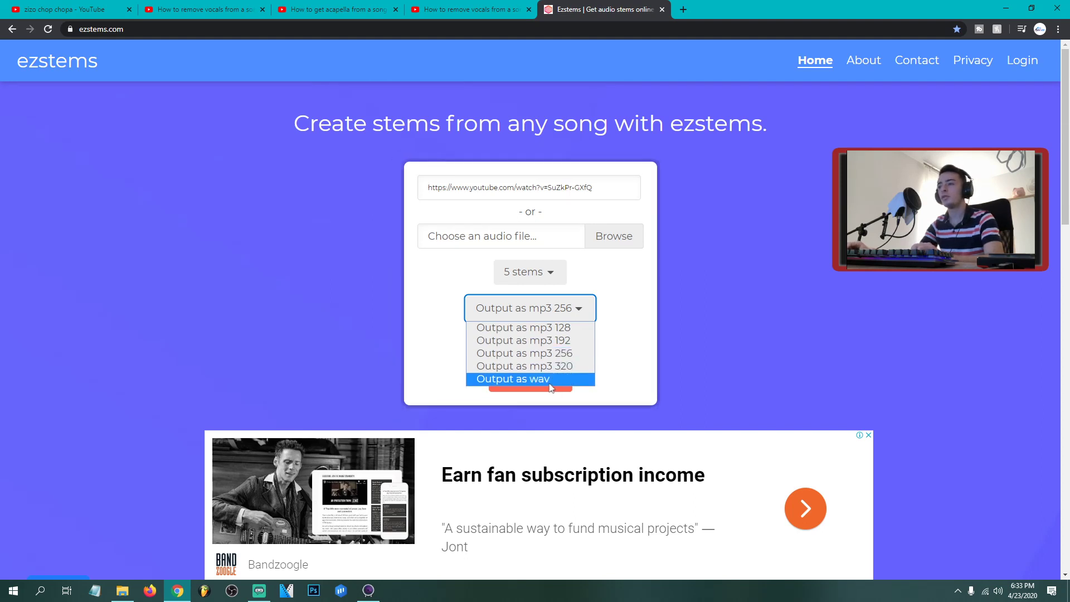
{"action": "left_click", "coordinate": [527, 365]}
{"action": "left_click", "coordinate": [508, 347]}
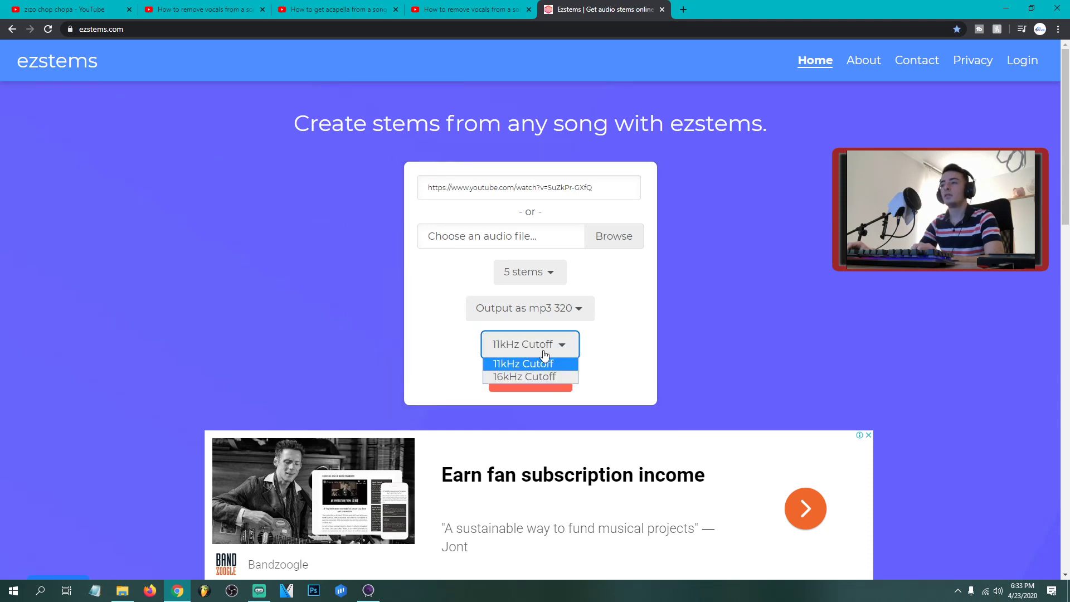
{"action": "left_click", "coordinate": [545, 355]}
{"action": "left_click", "coordinate": [540, 353]}
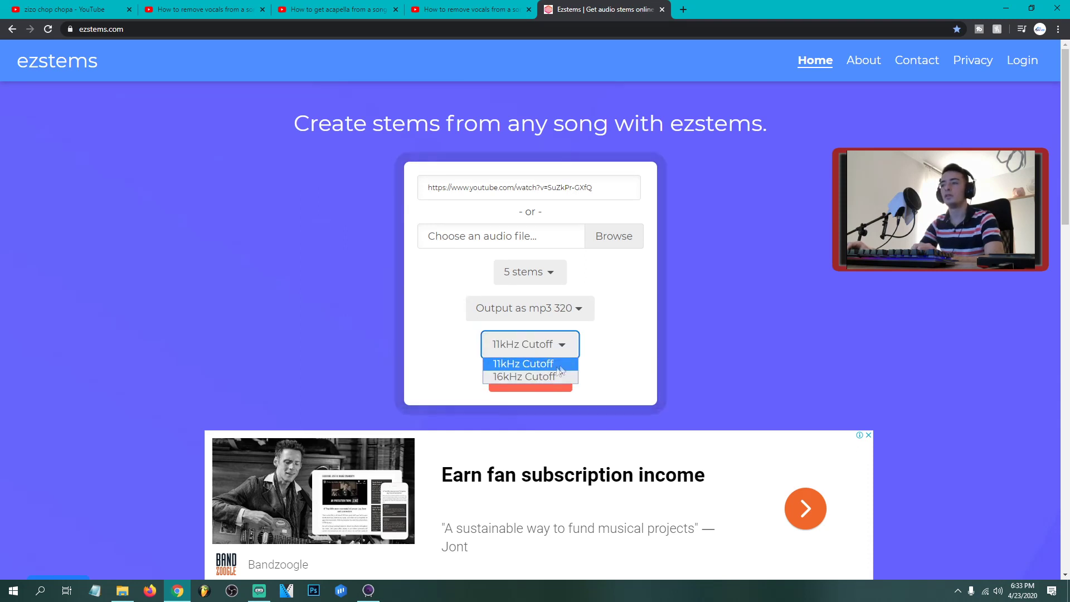
{"action": "left_click", "coordinate": [543, 368]}
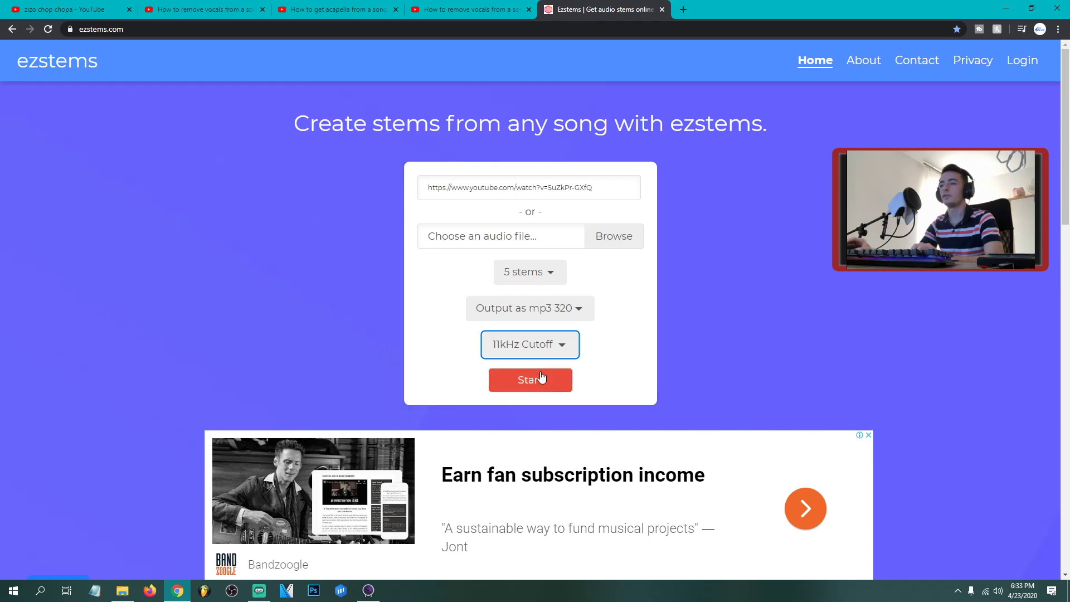
{"action": "left_click", "coordinate": [535, 384]}
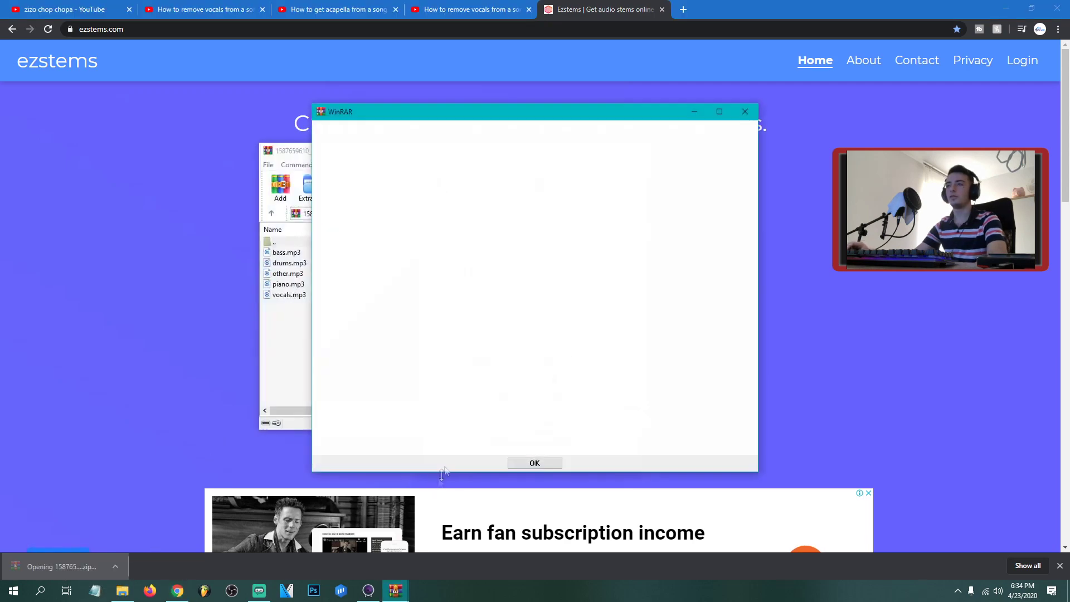
Step: Drag the five stem mp3s (bass, drums, other, piano, vocals) from WinRAR onto FL Studio playlist tracks
{"action": "left_click", "coordinate": [745, 111]}
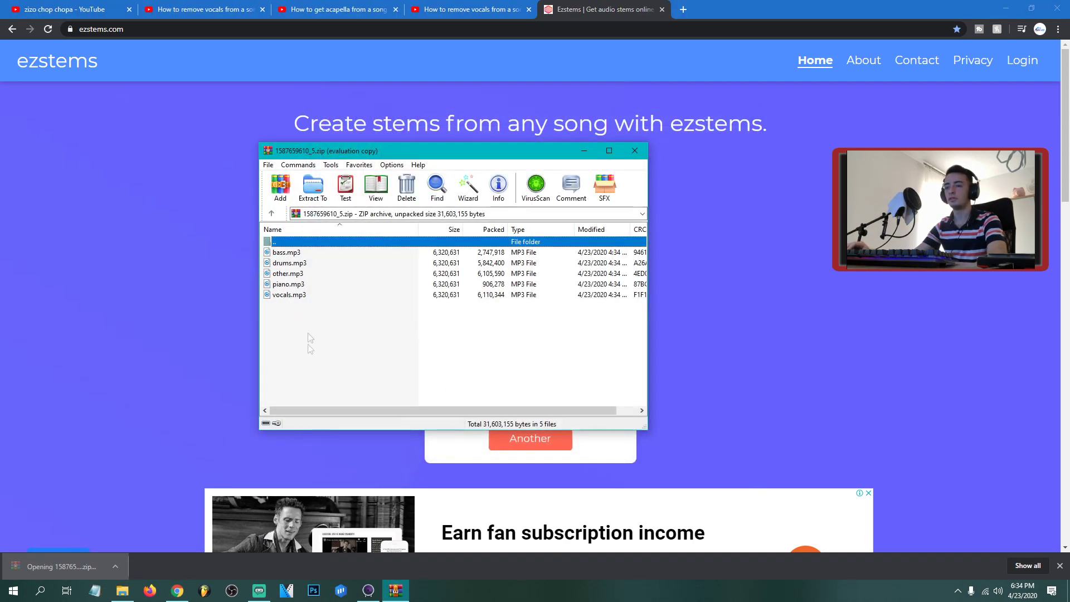
{"action": "left_click", "coordinate": [204, 591]}
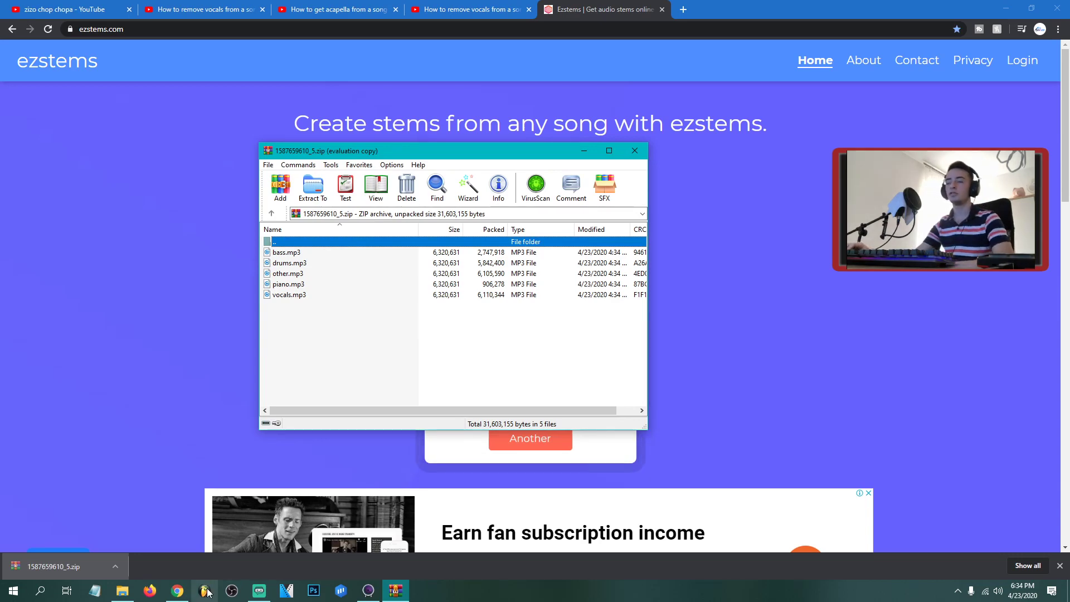
{"action": "left_click_drag", "start_coordinate": [313, 342], "coordinate": [319, 221]}
{"action": "left_click_drag", "start_coordinate": [330, 91], "coordinate": [330, 92]}
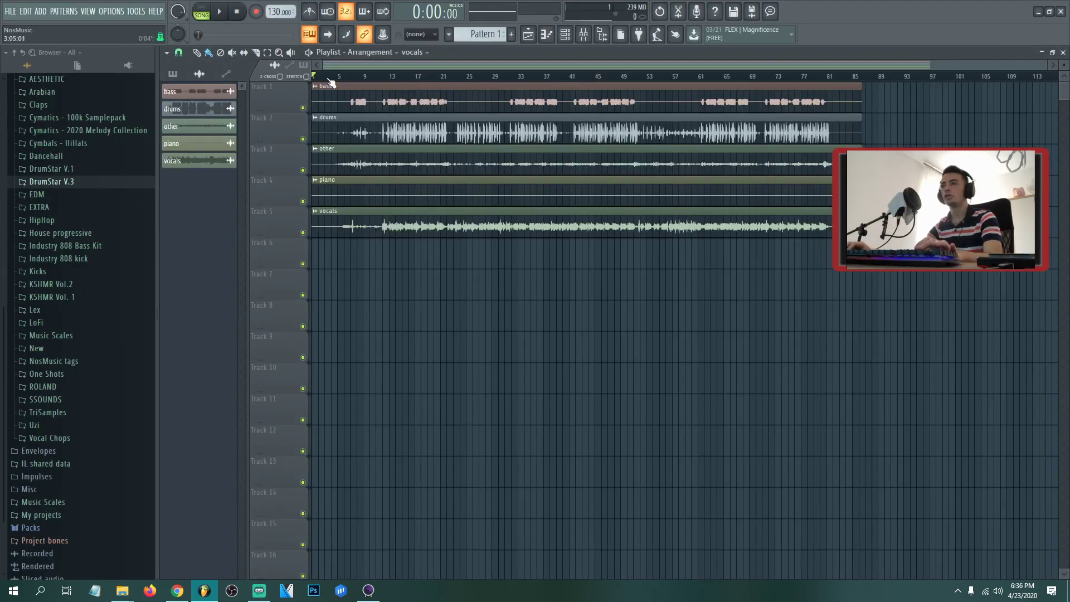
Step: Briefly play the playlist to preview the loaded stems
{"action": "scroll", "coordinate": [332, 82], "scroll_direction": "up", "scroll_amount": 5}
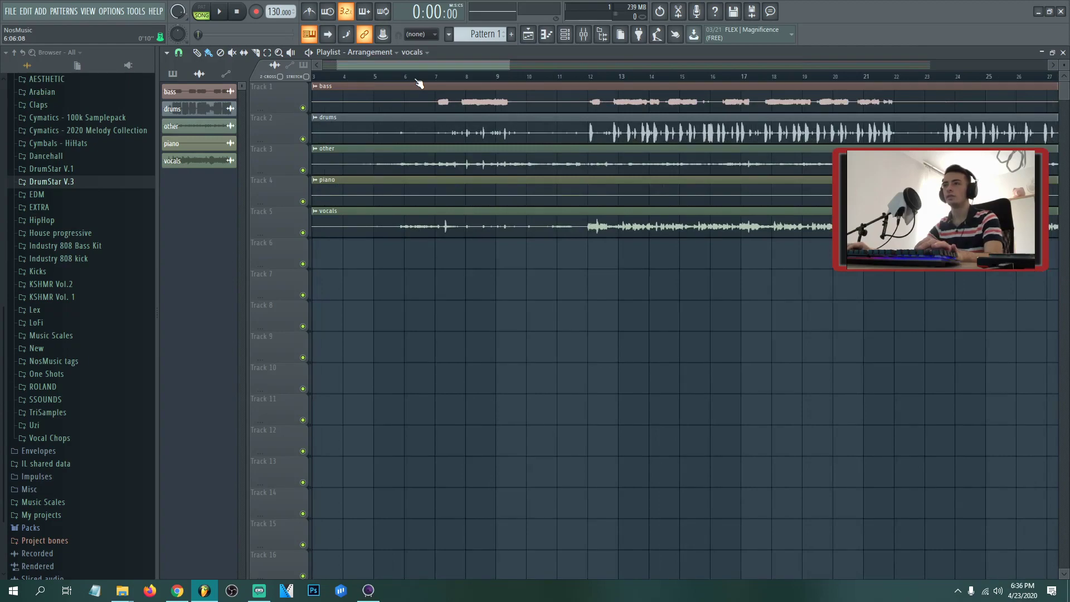
{"action": "key", "text": "space"}
{"action": "scroll", "coordinate": [318, 393], "scroll_direction": "down", "scroll_amount": 3}
{"action": "key", "text": "space"}
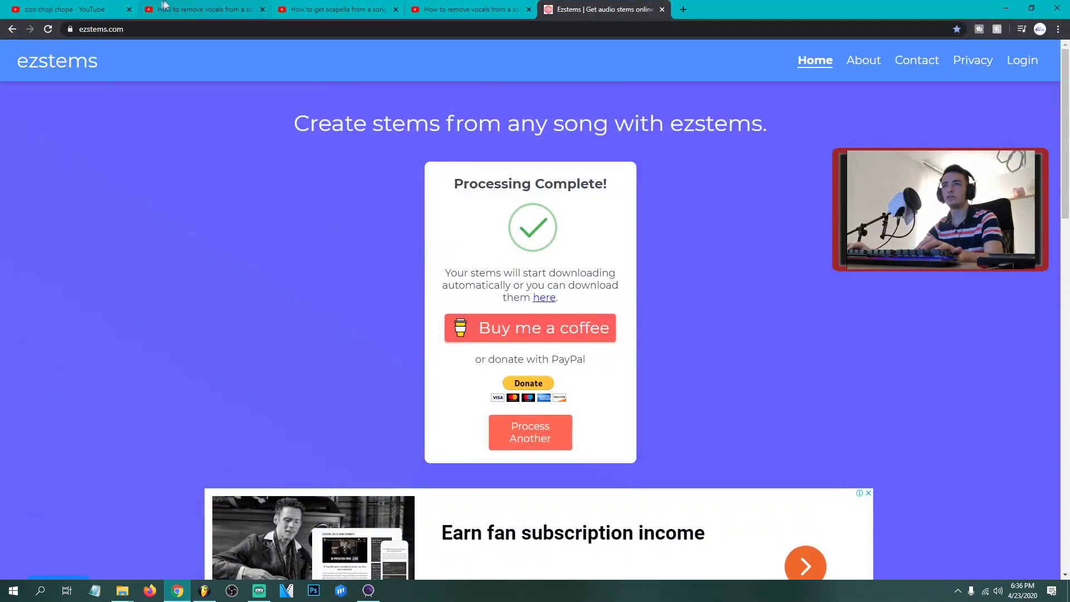
{"action": "left_click", "coordinate": [96, 6]}
Step: Play the ZIZO-Choppa Choppa video, skip past 0:14 and 0:19, and pause at 0:26
{"action": "left_click", "coordinate": [329, 137]}
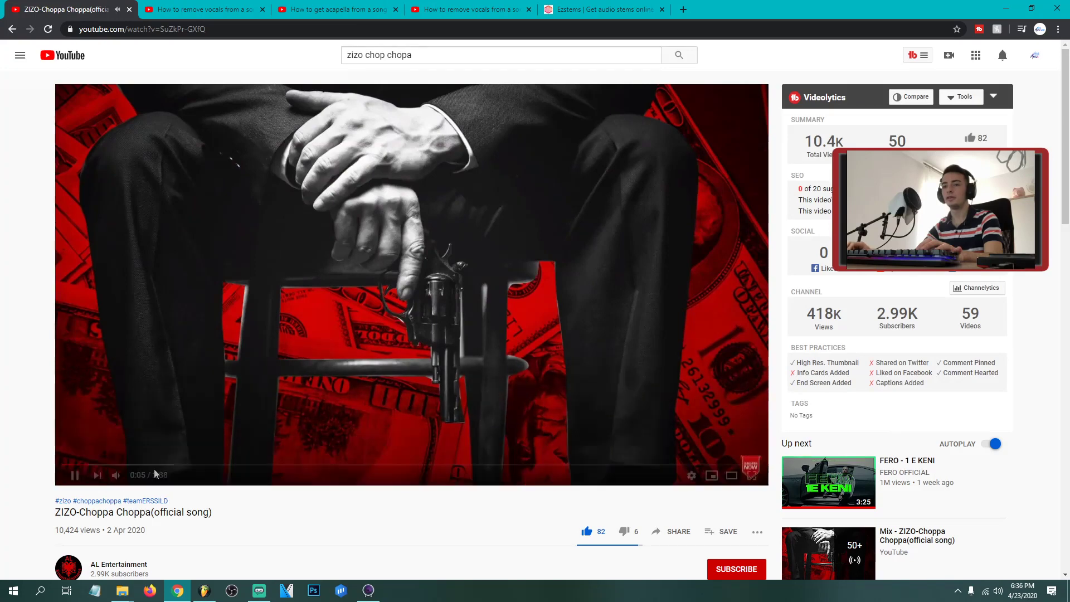
{"action": "left_click", "coordinate": [125, 465]}
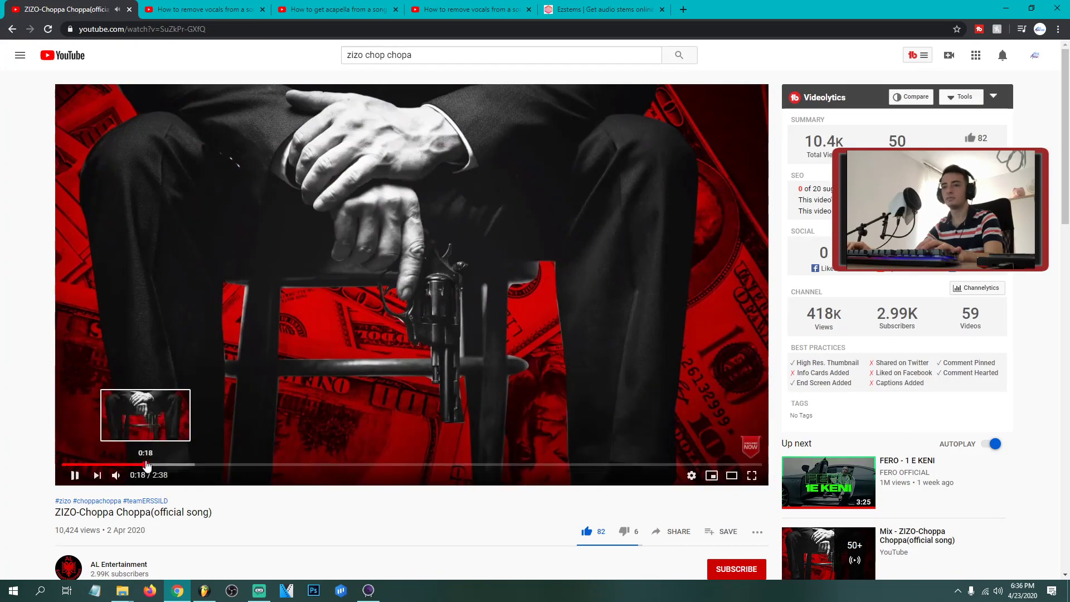
{"action": "left_click", "coordinate": [146, 464]}
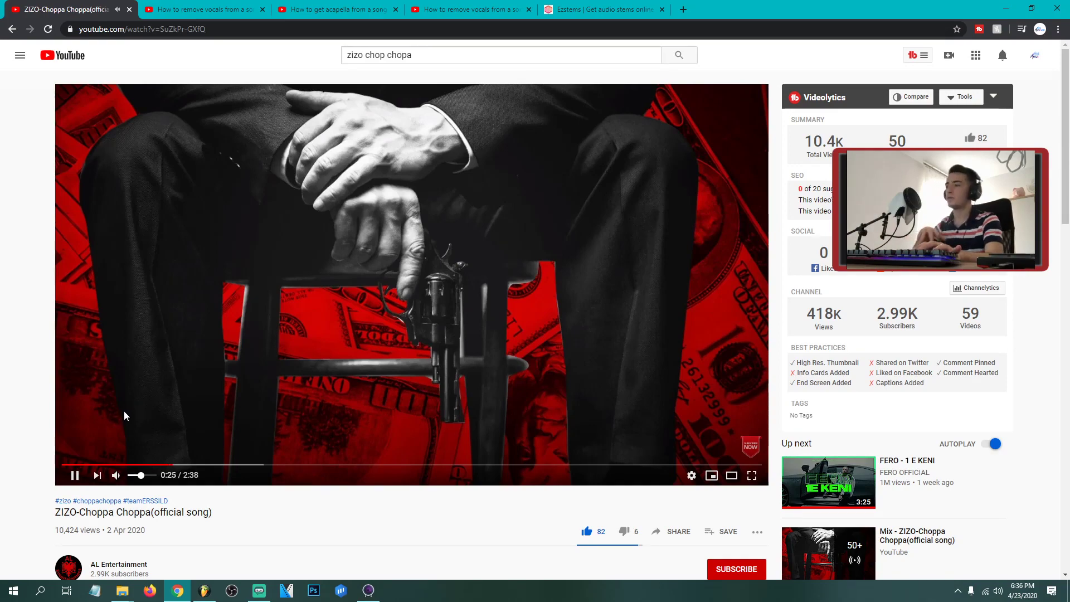
{"action": "left_click", "coordinate": [133, 397]}
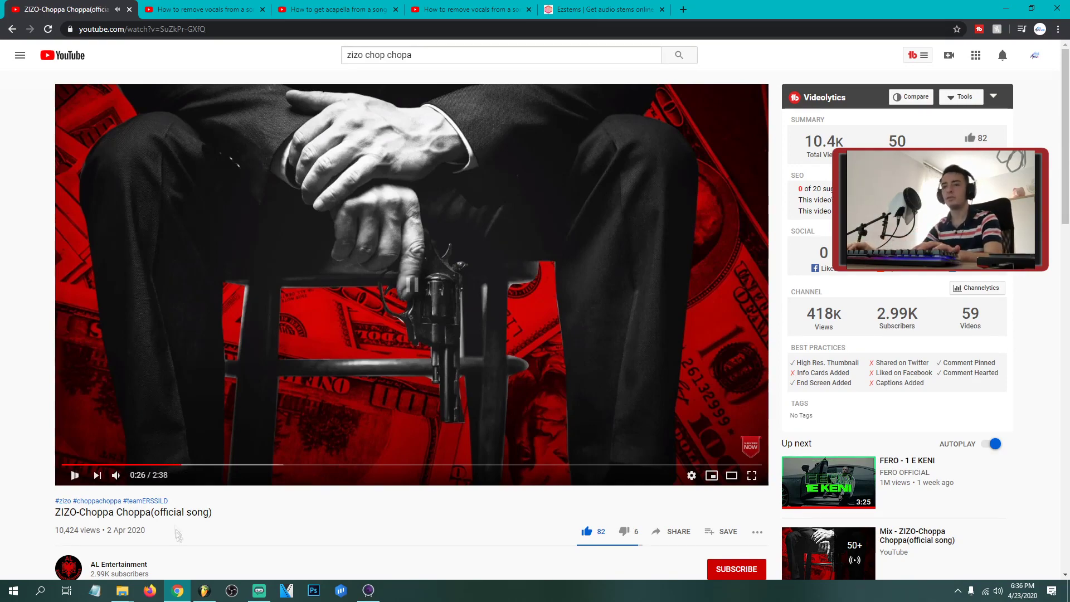
{"action": "key", "text": "alt+Tab"}
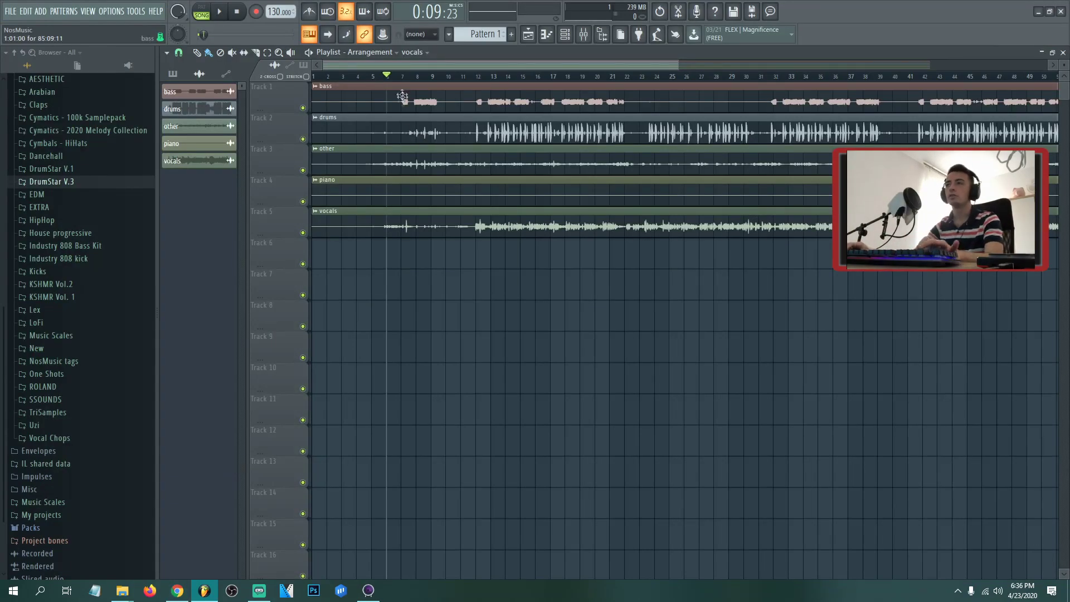
Step: Play the stems from around bar 10 with the vocals track soloed, comparing against YouTube
{"action": "key", "text": "space"}
{"action": "left_click", "coordinate": [446, 76]}
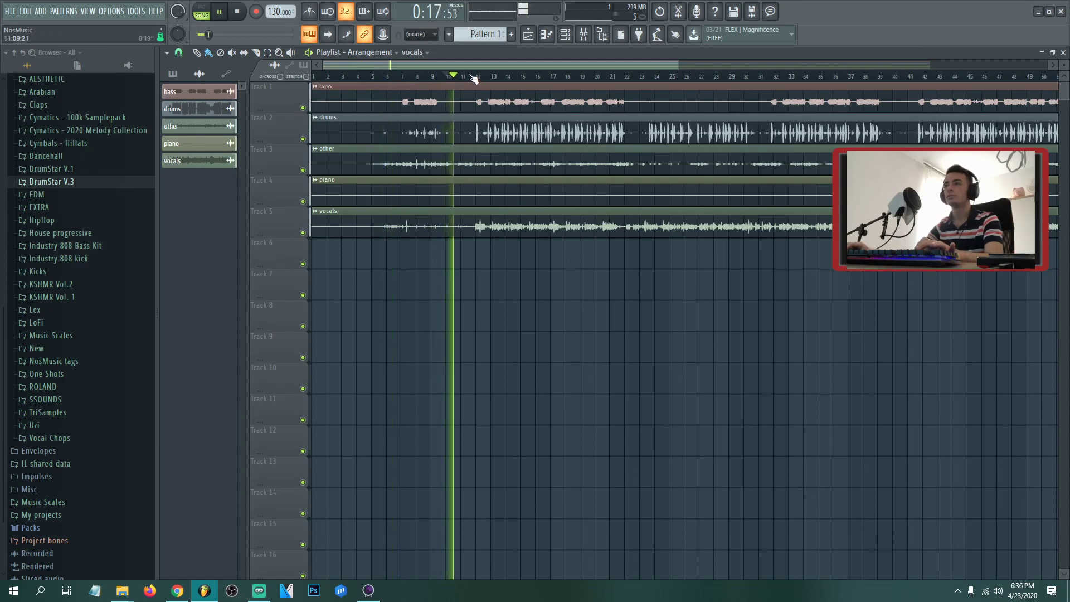
{"action": "scroll", "coordinate": [474, 78], "scroll_direction": "up", "scroll_amount": 3}
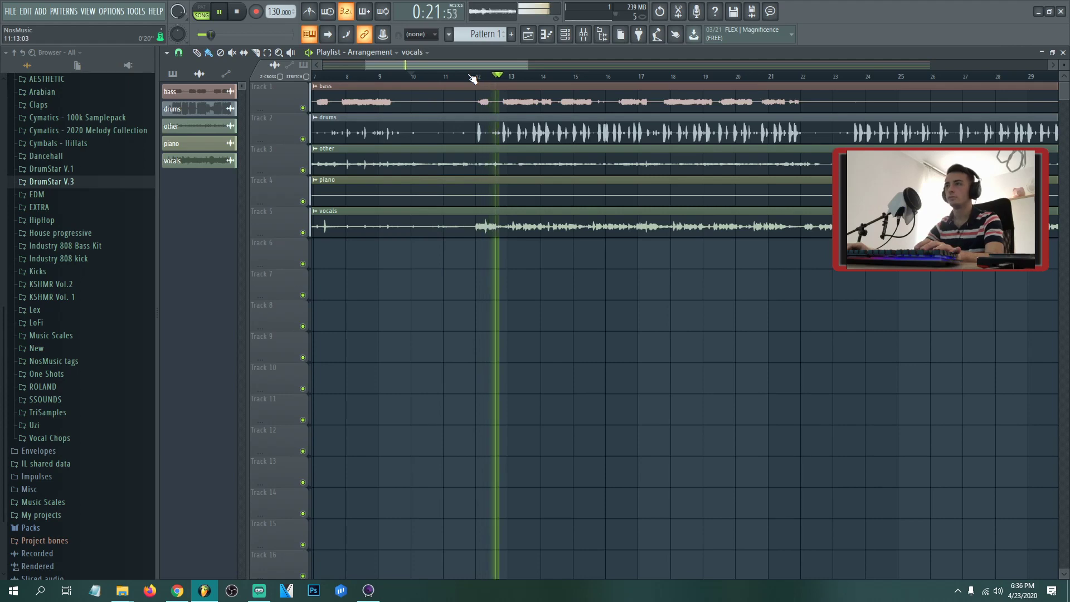
{"action": "right_click", "coordinate": [304, 232]}
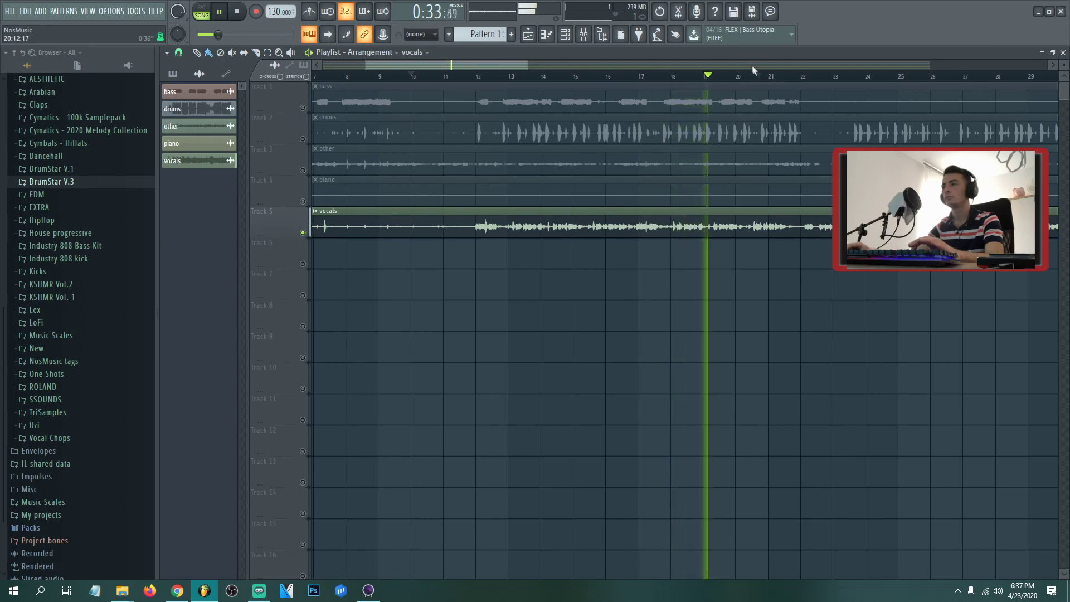
{"action": "key", "text": "space"}
{"action": "scroll", "coordinate": [750, 77], "scroll_direction": "down", "scroll_amount": 3}
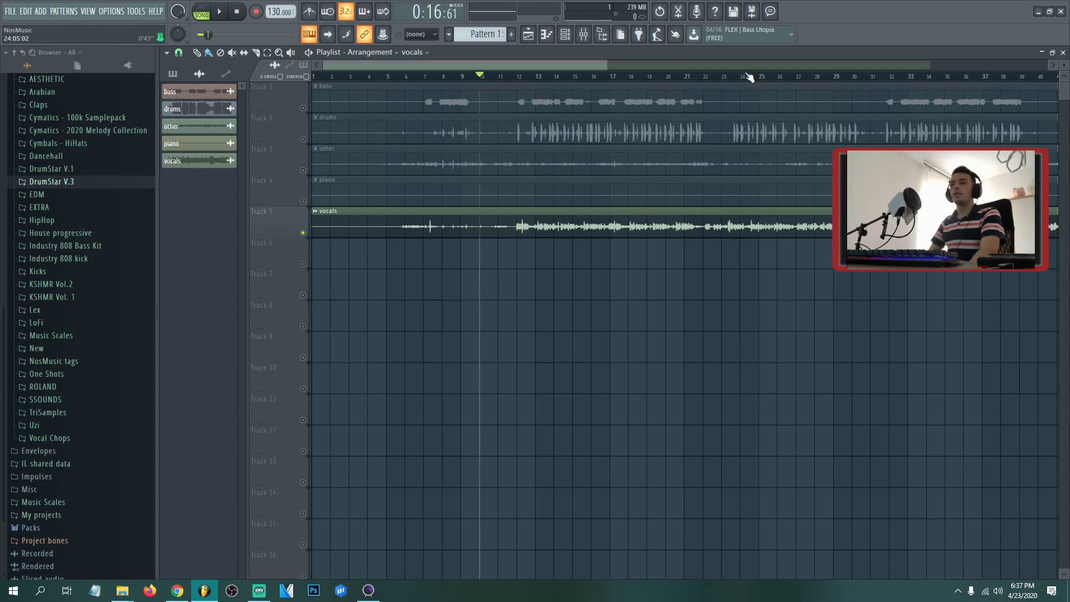
{"action": "left_click", "coordinate": [183, 596]}
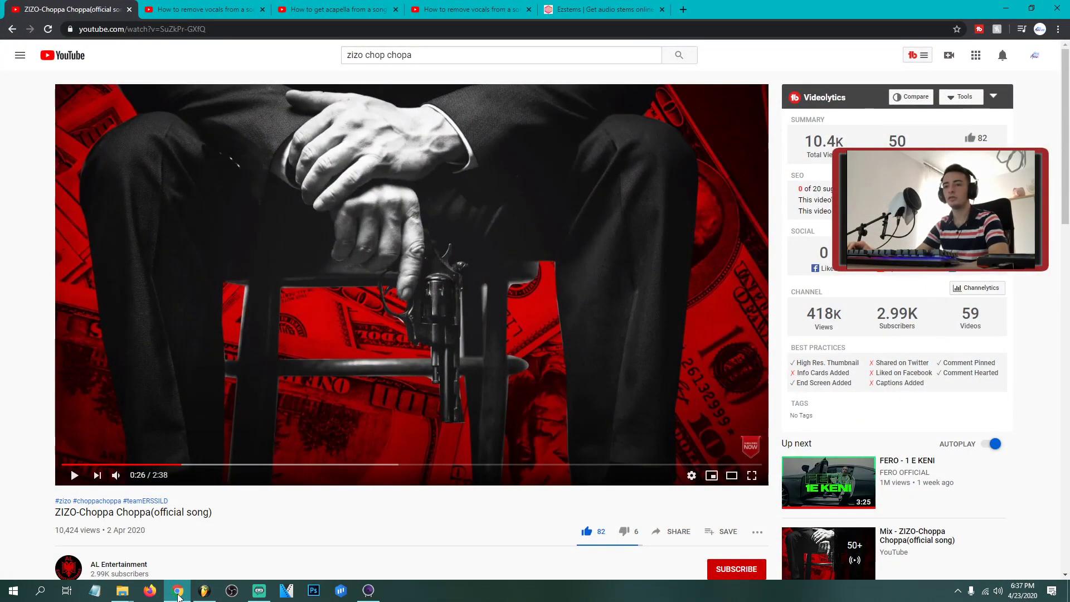
{"action": "left_click", "coordinate": [179, 595]}
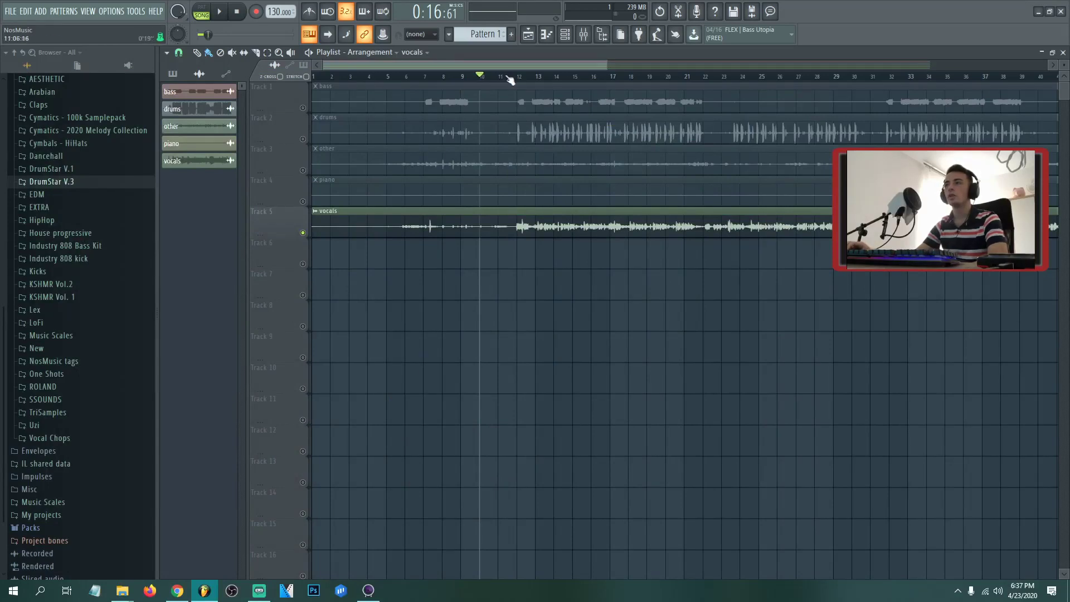
Step: Solo bass, then vocals again, then unmute piano and other while muting vocals
{"action": "scroll", "coordinate": [510, 79], "scroll_direction": "up", "scroll_amount": 5}
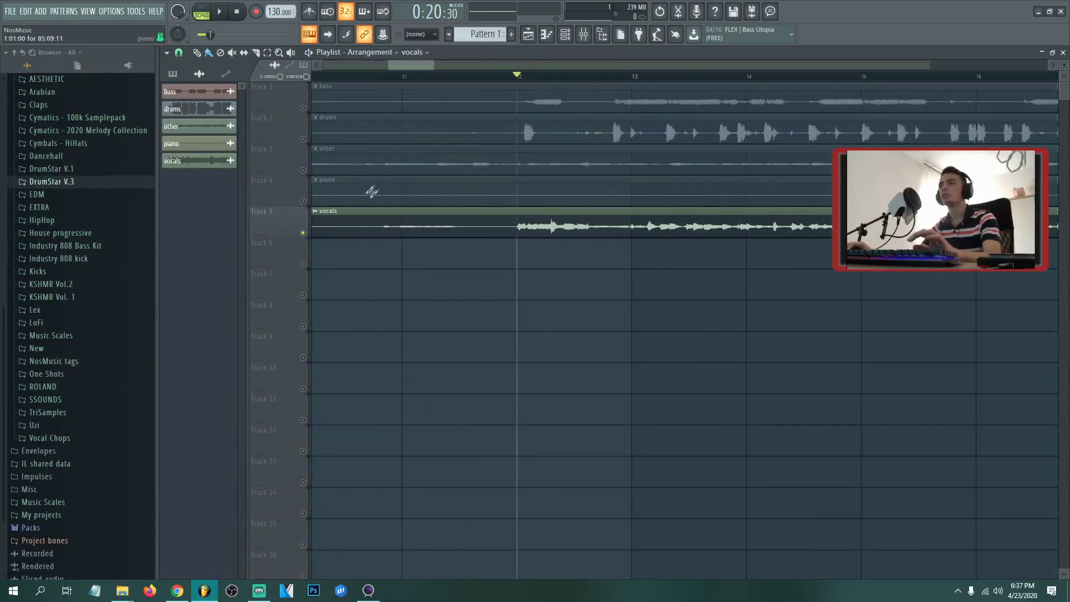
{"action": "right_click", "coordinate": [303, 108]}
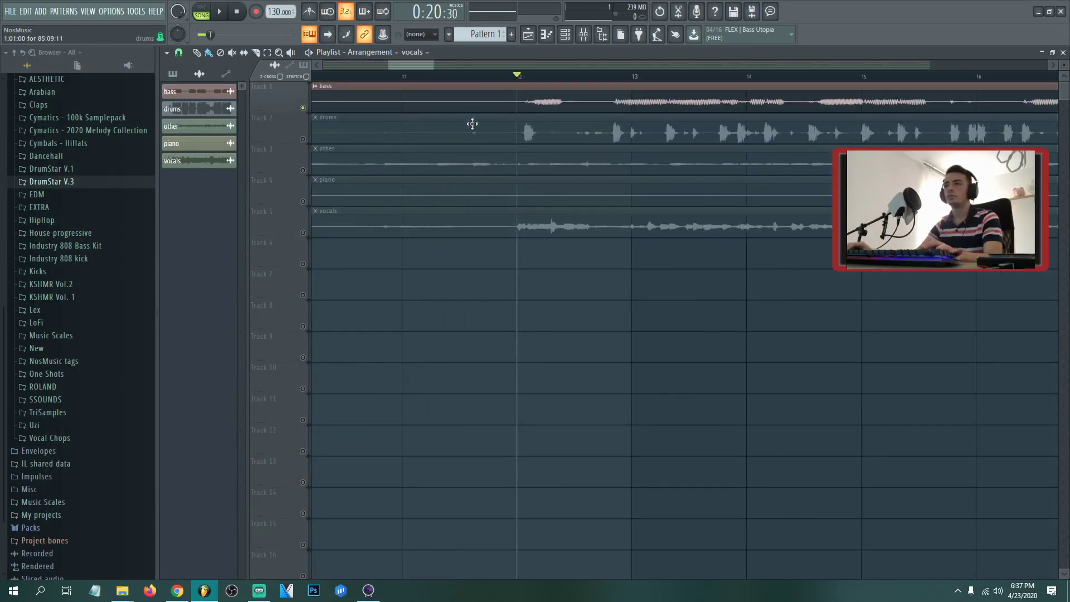
{"action": "scroll", "coordinate": [536, 82], "scroll_direction": "down", "scroll_amount": 5}
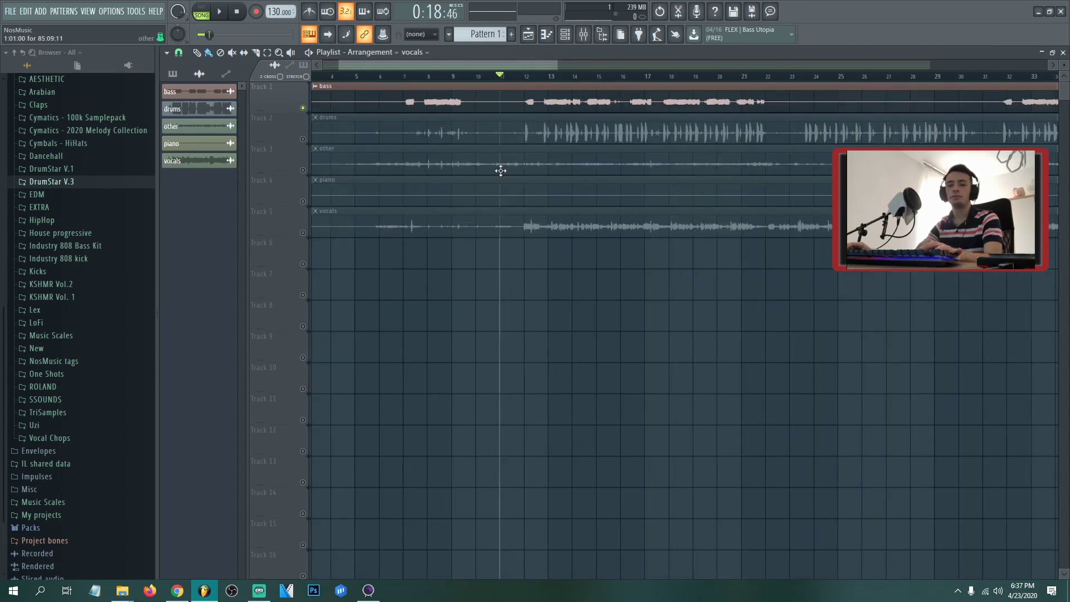
{"action": "right_click", "coordinate": [303, 232]}
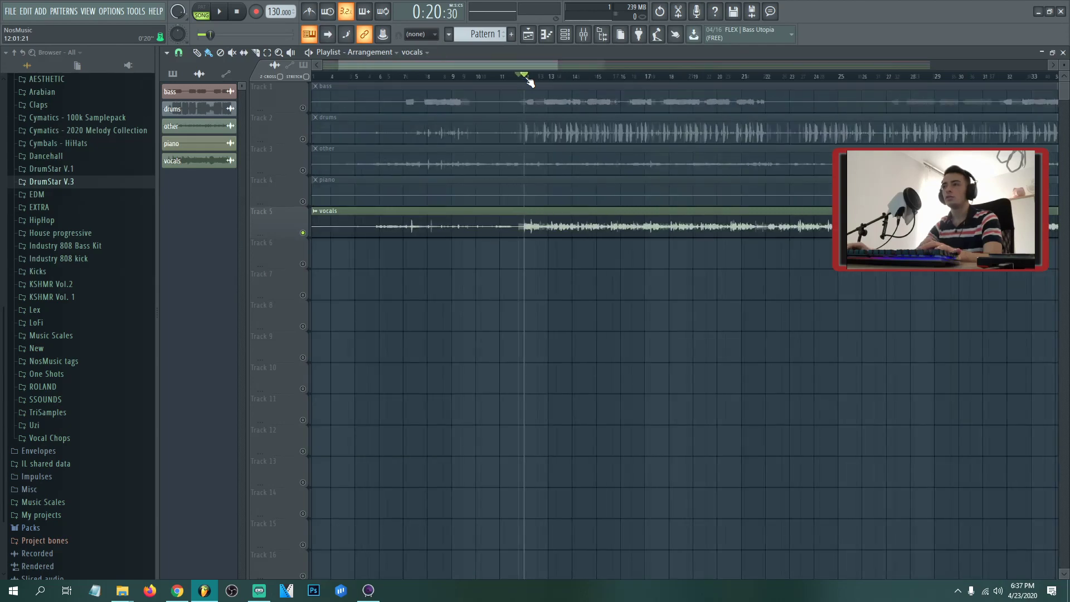
{"action": "scroll", "coordinate": [530, 81], "scroll_direction": "down", "scroll_amount": 3}
{"action": "scroll", "coordinate": [471, 82], "scroll_direction": "up", "scroll_amount": 5}
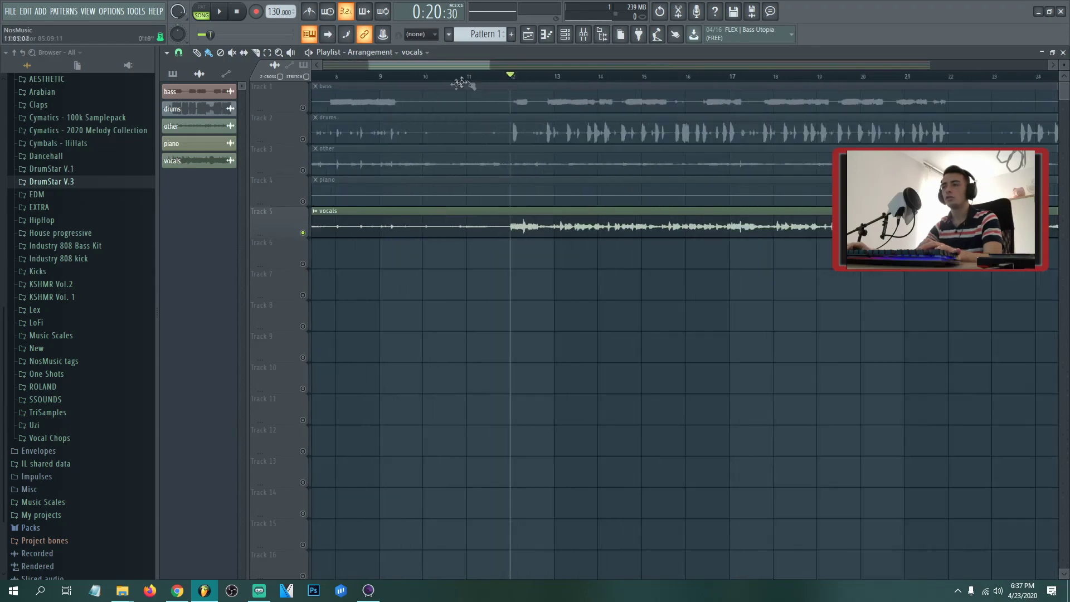
{"action": "right_click", "coordinate": [303, 201]}
{"action": "left_click", "coordinate": [302, 170]}
Step: Unmute the drums and bass tracks and play the full mix from bar 11
{"action": "left_click", "coordinate": [303, 139]}
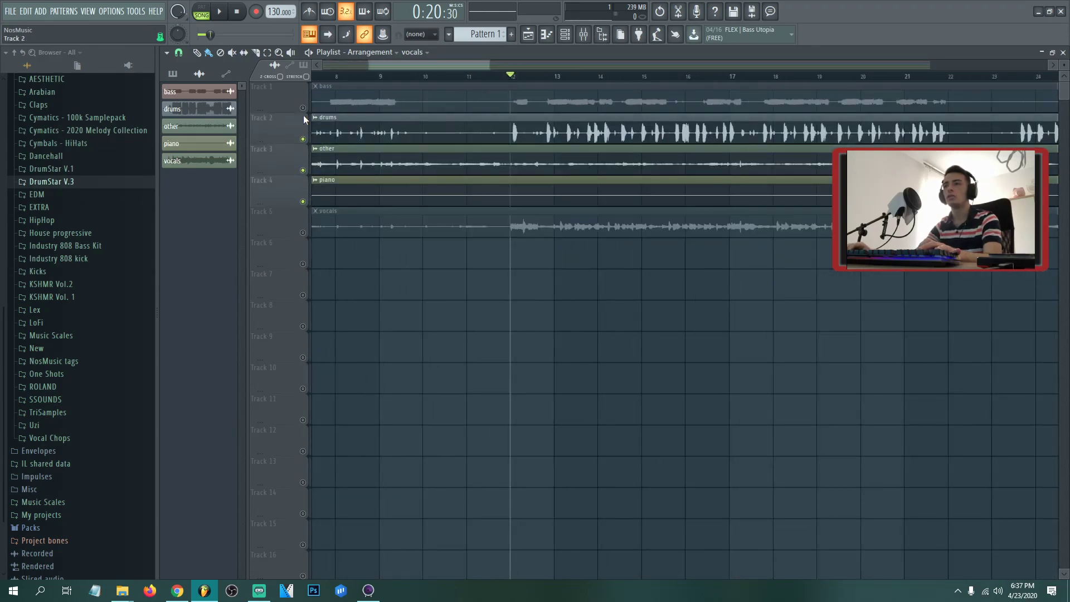
{"action": "left_click", "coordinate": [302, 108]}
{"action": "left_click", "coordinate": [473, 82]}
{"action": "key", "text": "space"}
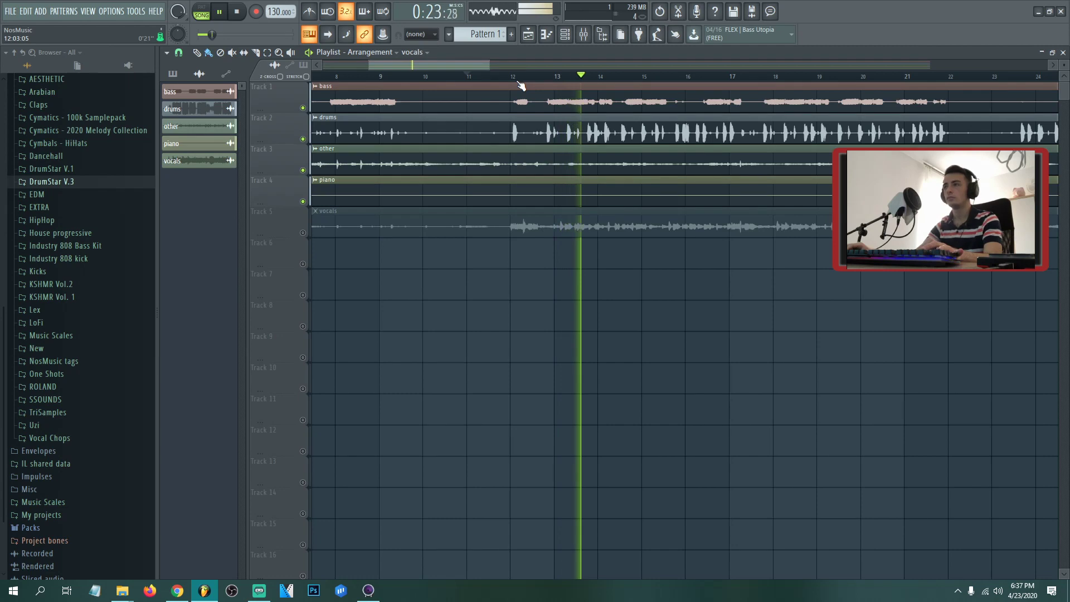
{"action": "scroll", "coordinate": [545, 81], "scroll_direction": "down", "scroll_amount": 5}
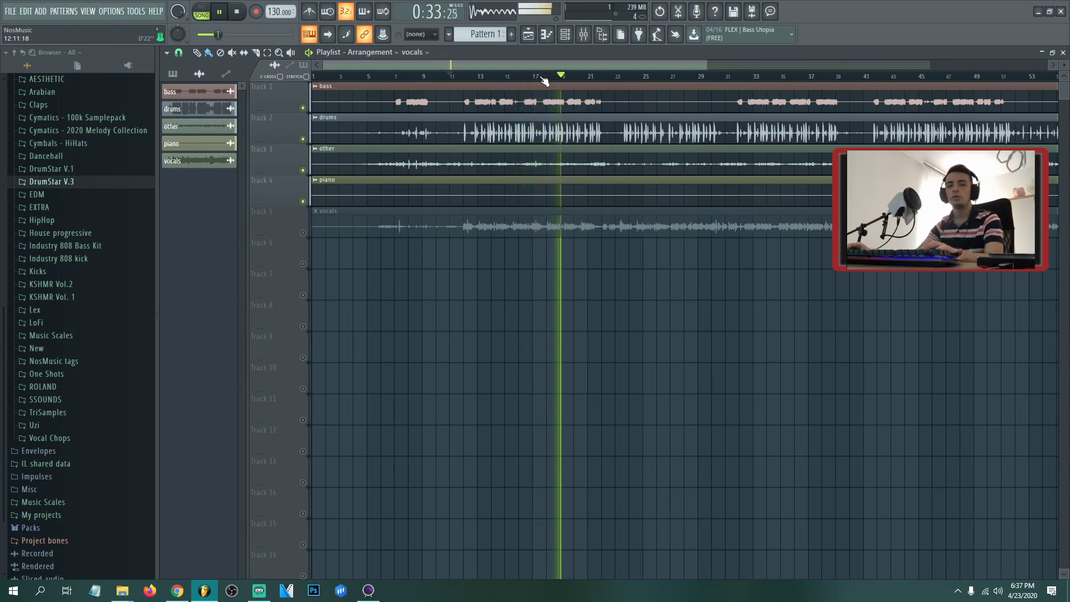
{"action": "scroll", "coordinate": [544, 80], "scroll_direction": "down", "scroll_amount": 2}
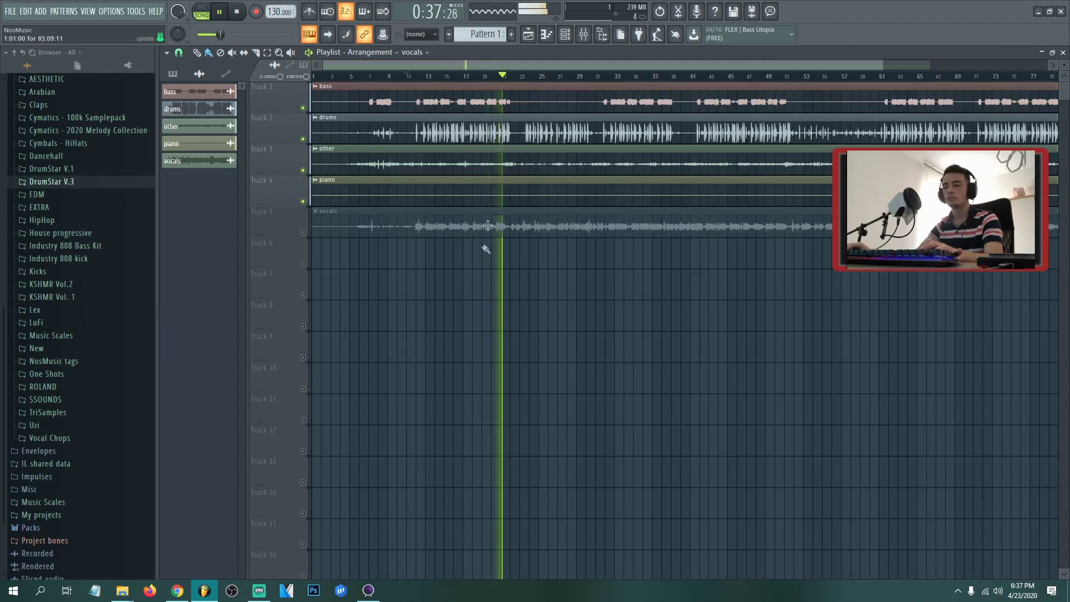
{"action": "left_click", "coordinate": [369, 590]}
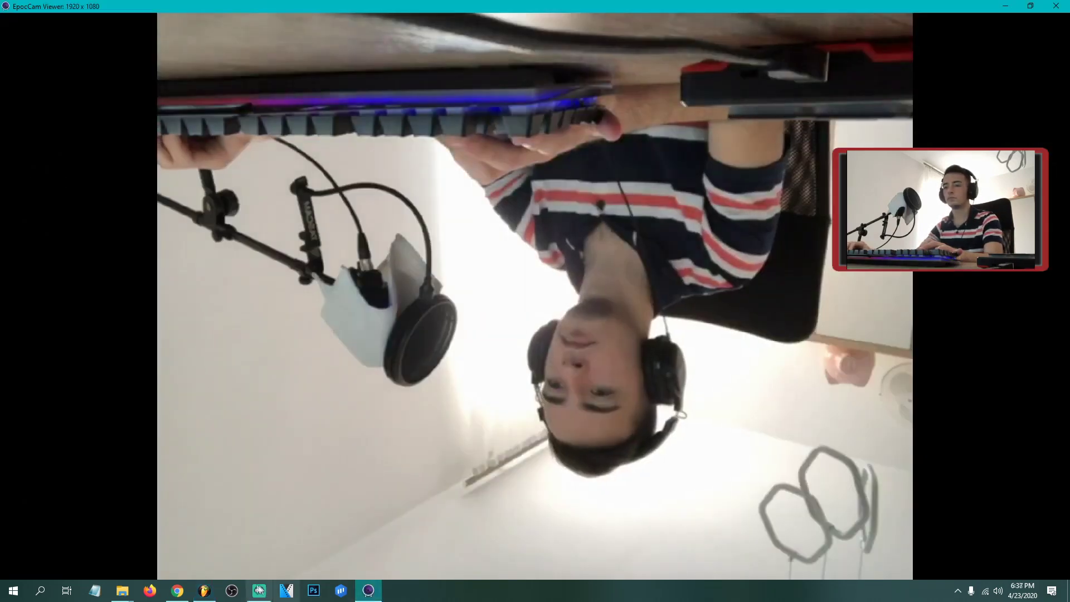
{"action": "left_click", "coordinate": [204, 591]}
{"action": "key", "text": "space"}
{"action": "scroll", "coordinate": [555, 84], "scroll_direction": "down", "scroll_amount": 2}
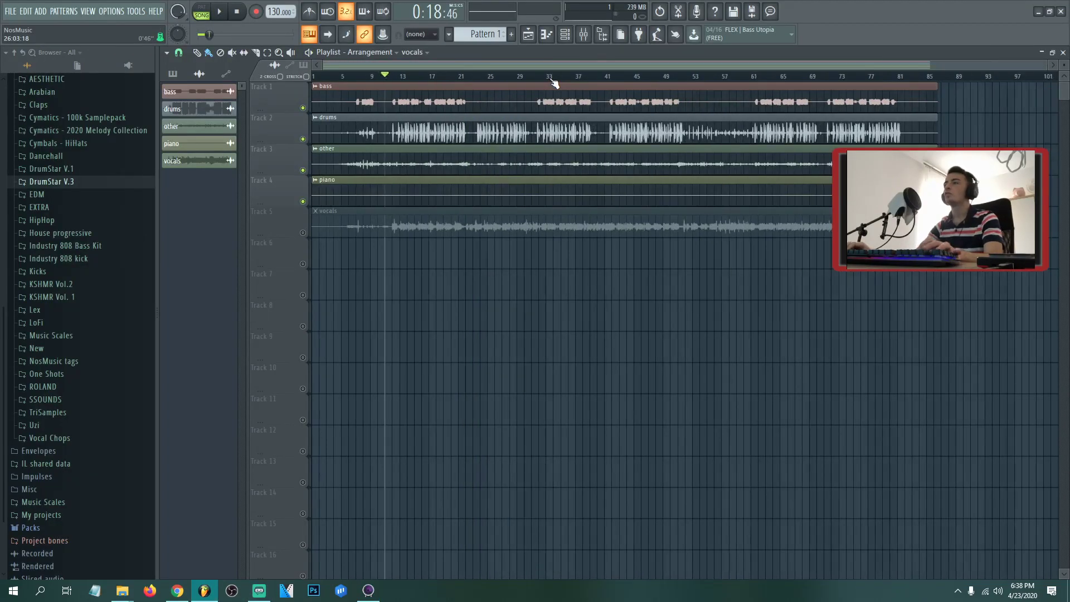
Step: Select and delete all five stem clips from the playlist
{"action": "left_click_drag", "start_coordinate": [616, 85], "coordinate": [290, 226]}
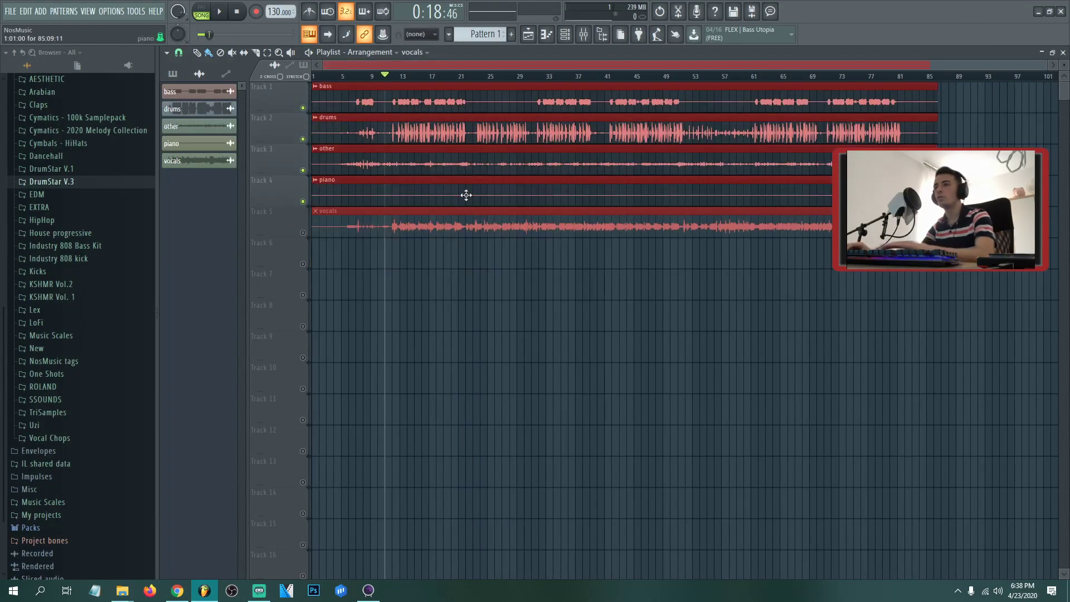
{"action": "key", "text": "Delete"}
{"action": "key", "text": "alt+Tab"}
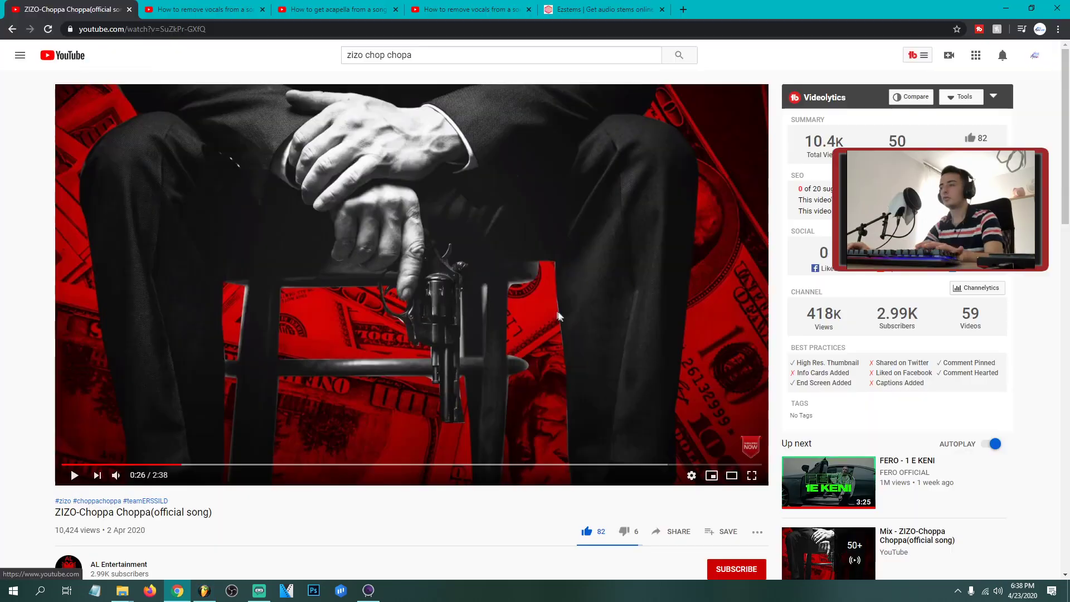
Step: Paste the FERO - 1 E KENI video link into a new ezstems job and start splitting
{"action": "left_click", "coordinate": [834, 501]}
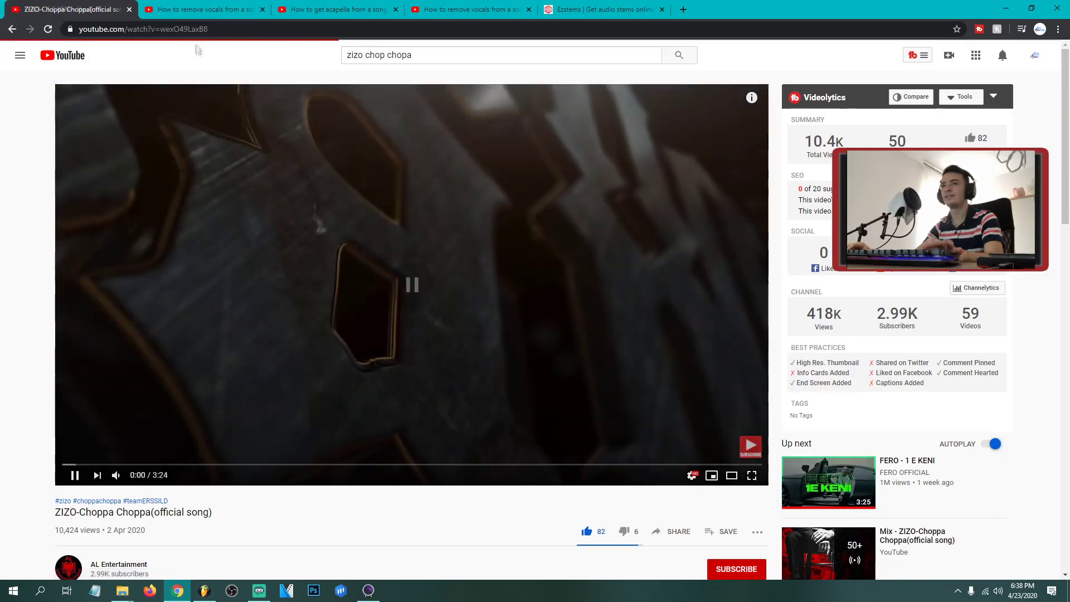
{"action": "left_click", "coordinate": [202, 31]}
{"action": "key", "text": "ctrl+c"}
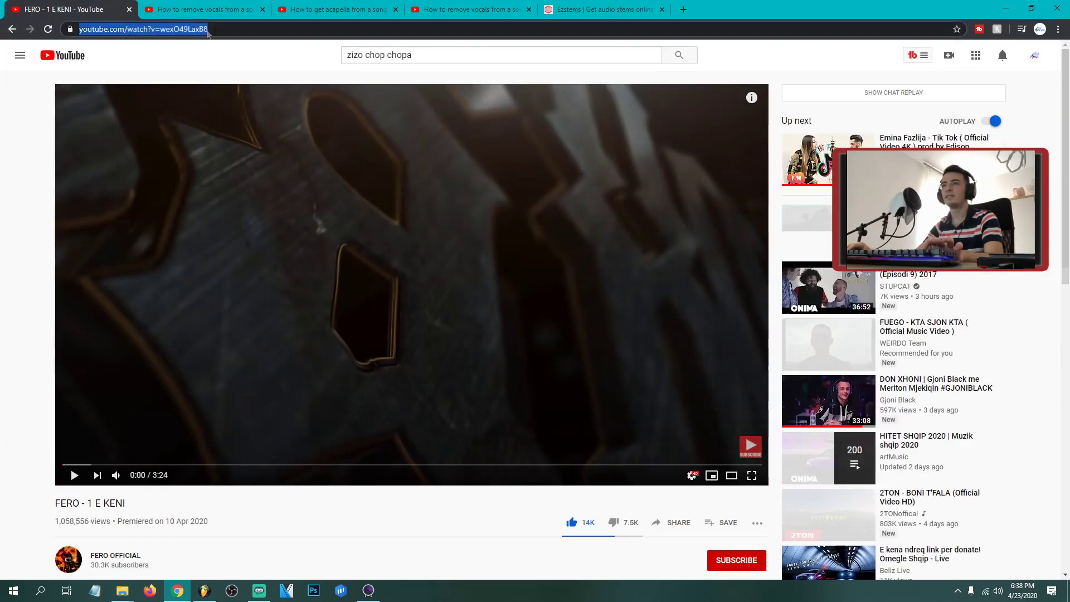
{"action": "left_click", "coordinate": [568, 9]}
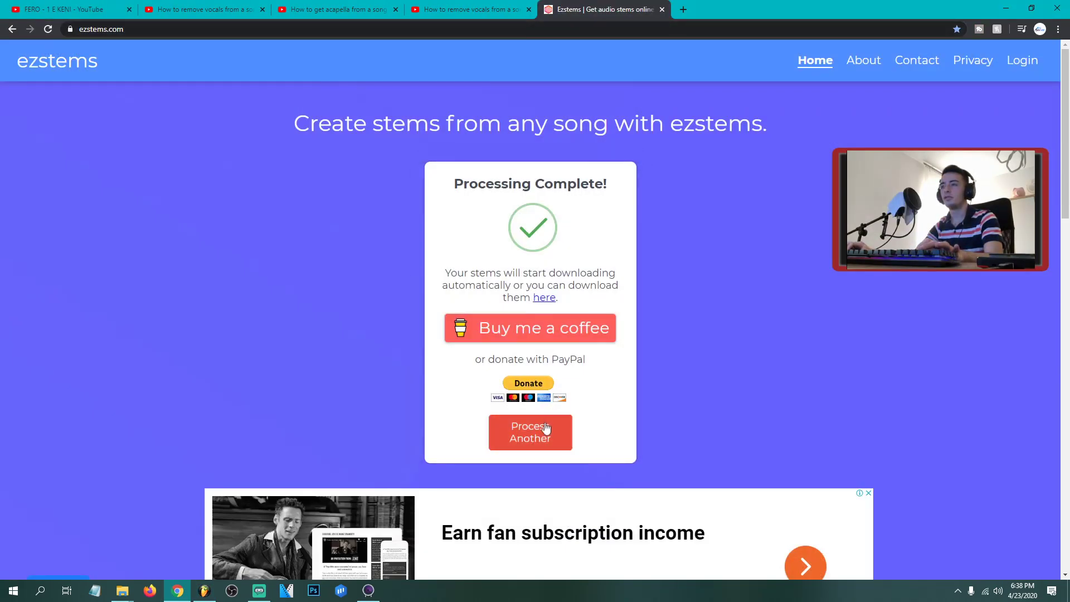
{"action": "left_click", "coordinate": [530, 432]}
{"action": "key", "text": "ctrl+v"}
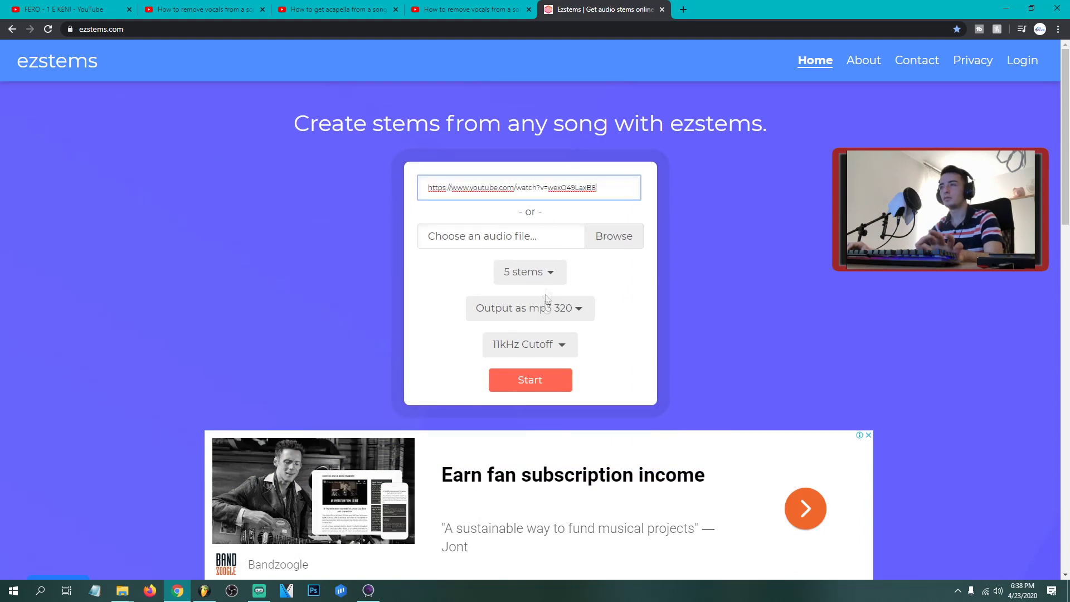
{"action": "left_click", "coordinate": [537, 377]}
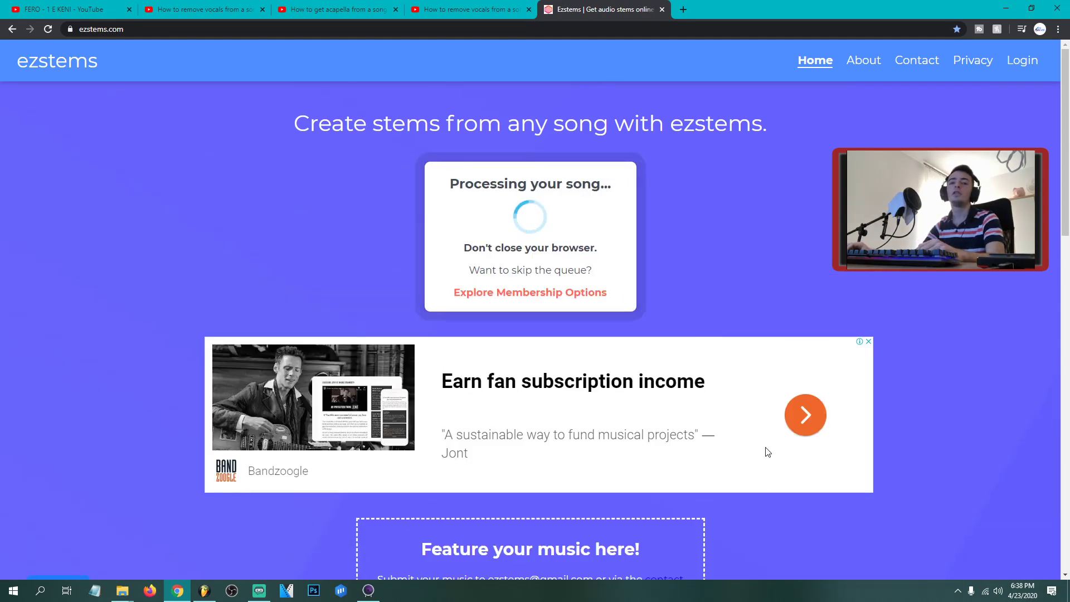
Step: Close the extra video tabs, keeping the ezstems processing page open
{"action": "key", "text": "super+d"}
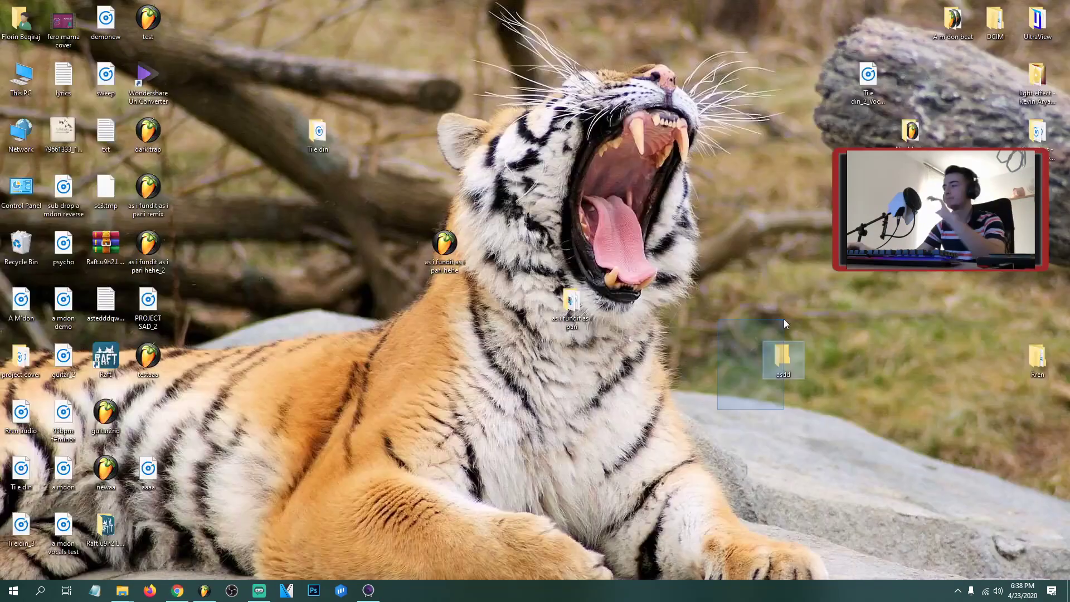
{"action": "left_click", "coordinate": [177, 590]}
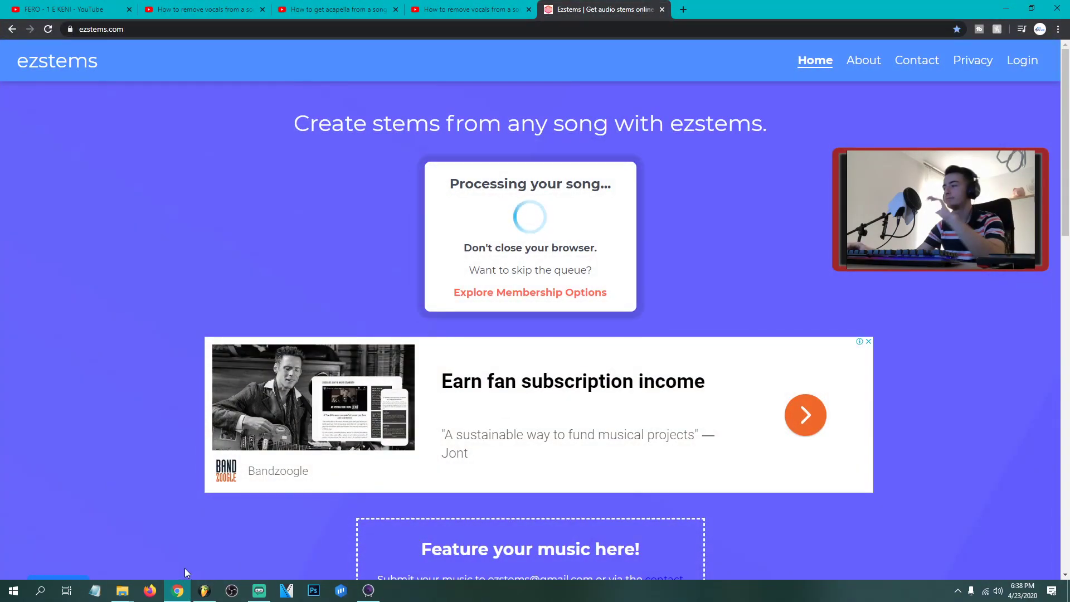
{"action": "left_click", "coordinate": [262, 10]}
{"action": "left_click", "coordinate": [262, 9]}
{"action": "left_click", "coordinate": [262, 10]}
{"action": "left_click", "coordinate": [67, 10]}
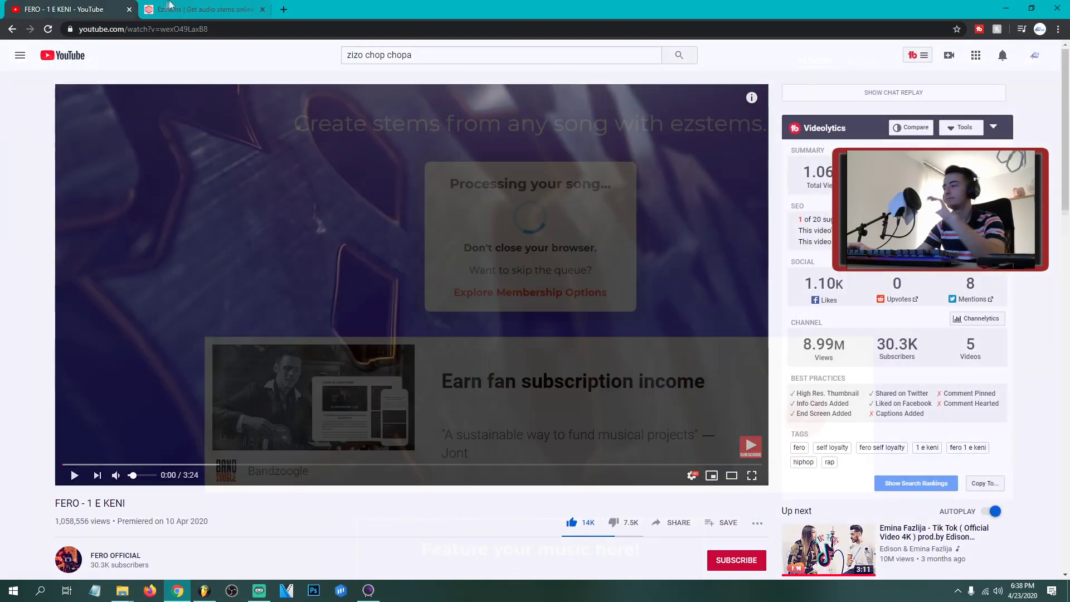
{"action": "left_click", "coordinate": [201, 9]}
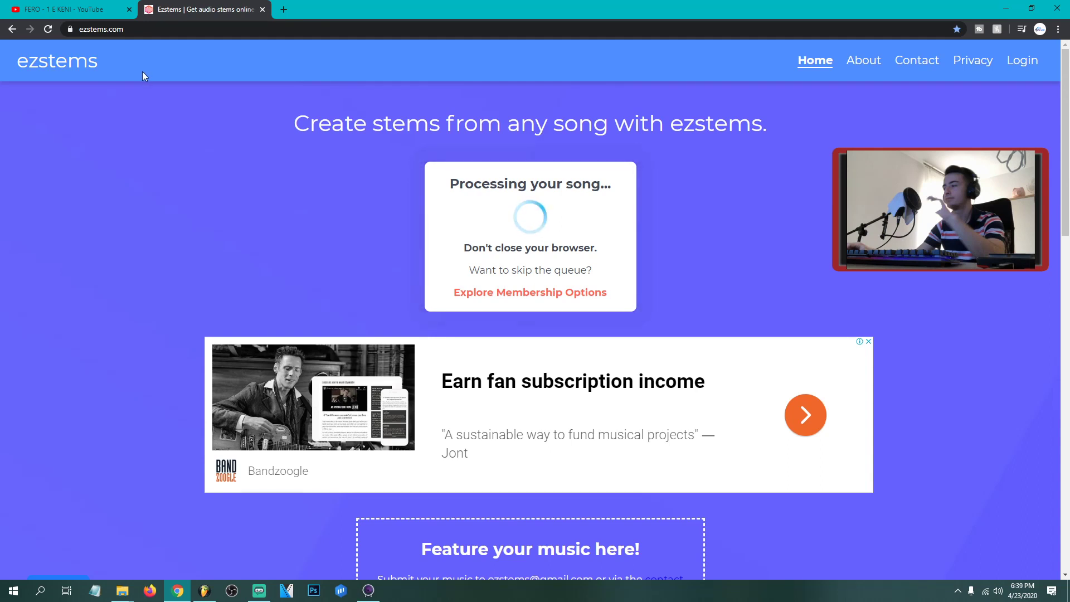
{"action": "left_click", "coordinate": [204, 590]}
Step: Drag the FERO - 1 E KENI bass, drums, other, piano and vocals mp3 stems from the zip onto playlist Tracks 1–5
{"action": "left_click", "coordinate": [395, 591]}
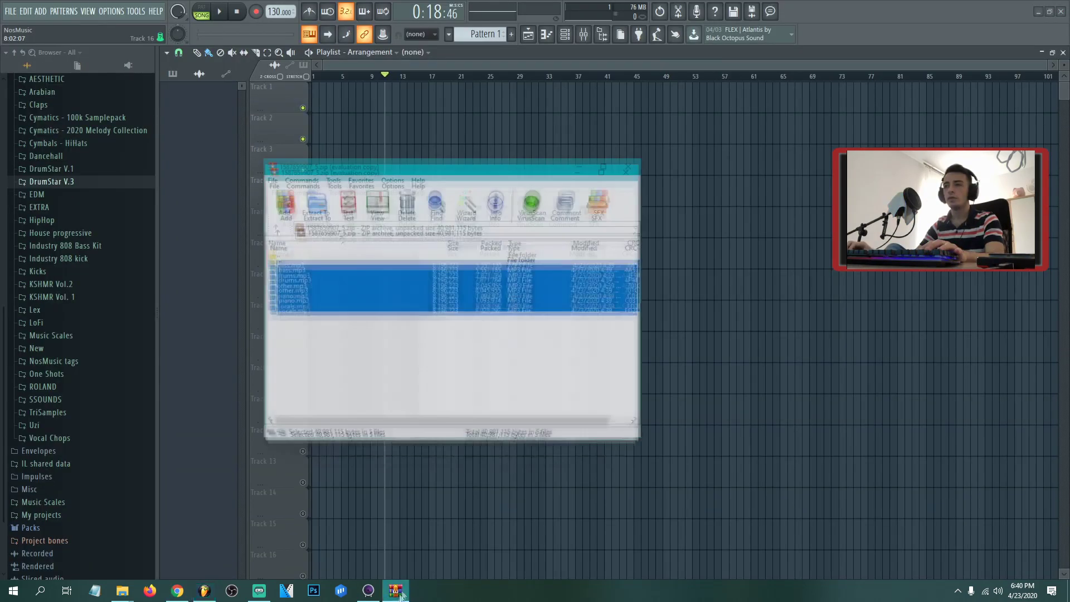
{"action": "left_click_drag", "start_coordinate": [336, 150], "coordinate": [576, 298]}
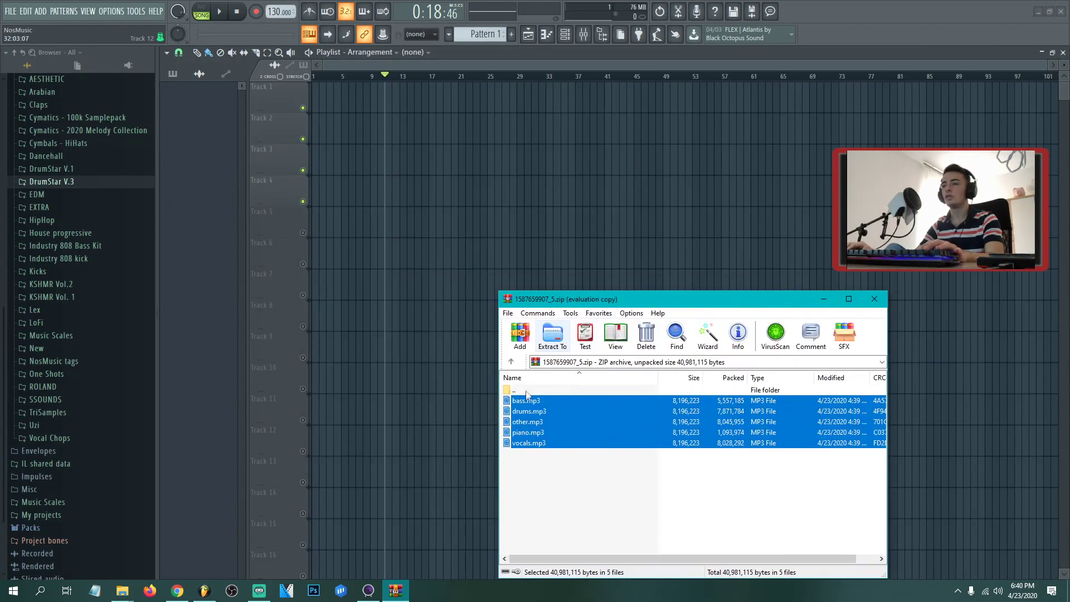
{"action": "left_click_drag", "start_coordinate": [320, 106], "coordinate": [321, 107]}
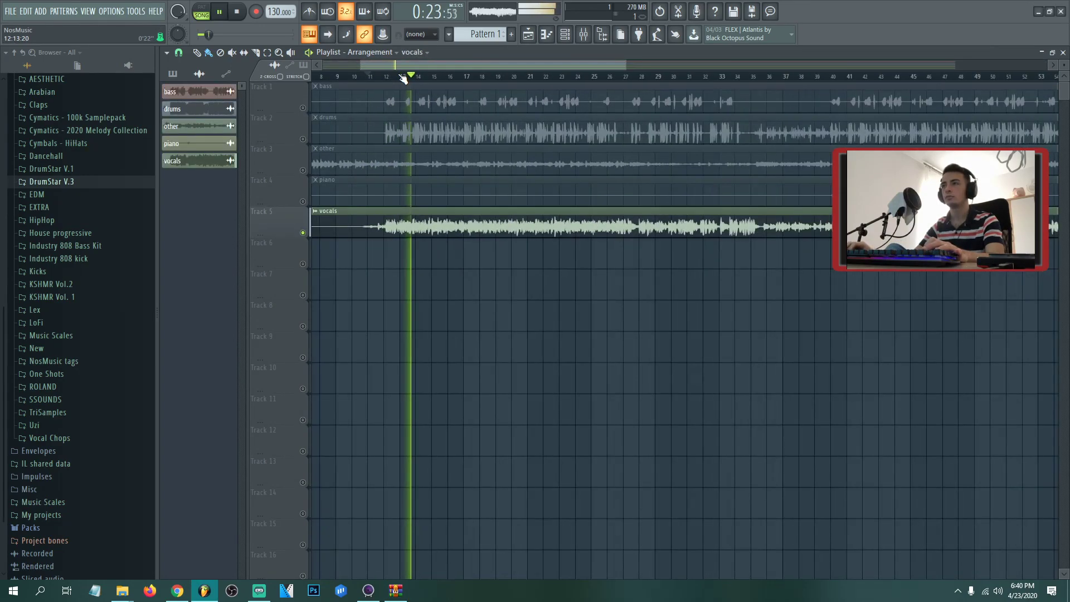
{"action": "scroll", "coordinate": [402, 79], "scroll_direction": "down", "scroll_amount": 5}
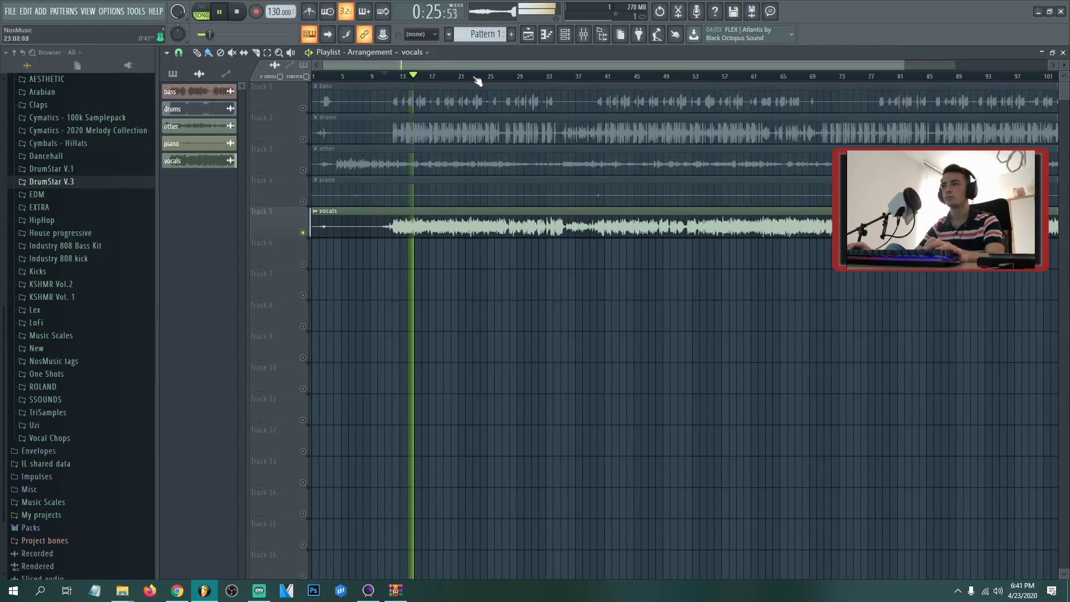
Step: Mute the vocals track, unmute bass, drums, other and piano, and play the instrumental stems together
{"action": "key", "text": "space"}
{"action": "left_click_drag", "start_coordinate": [303, 233], "coordinate": [303, 108]}
{"action": "key", "text": "space"}
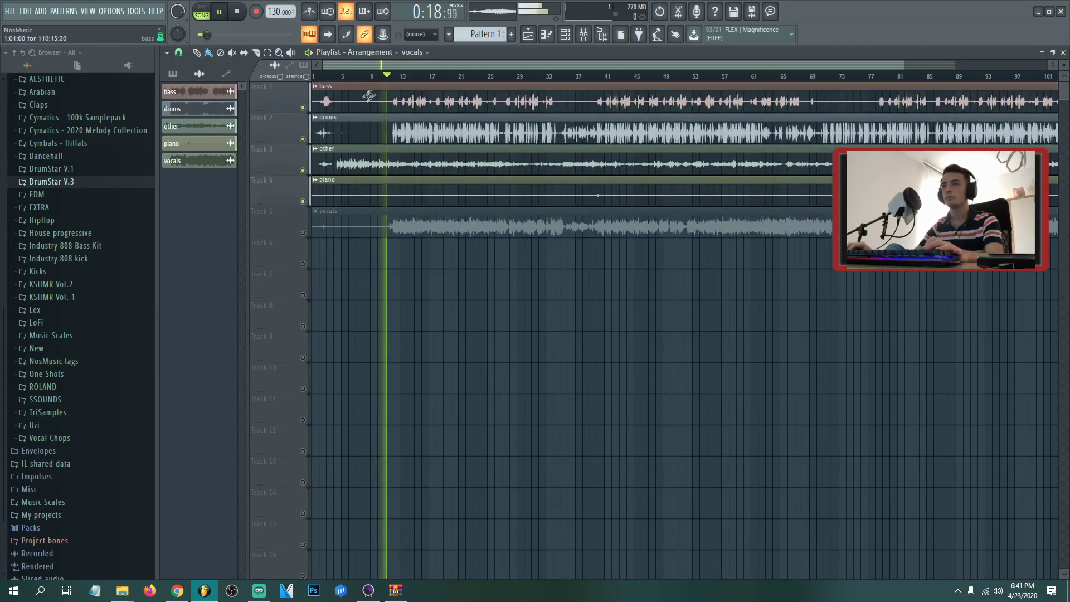
{"action": "scroll", "coordinate": [395, 78], "scroll_direction": "up", "scroll_amount": 3}
{"action": "scroll", "coordinate": [395, 79], "scroll_direction": "up", "scroll_amount": 2}
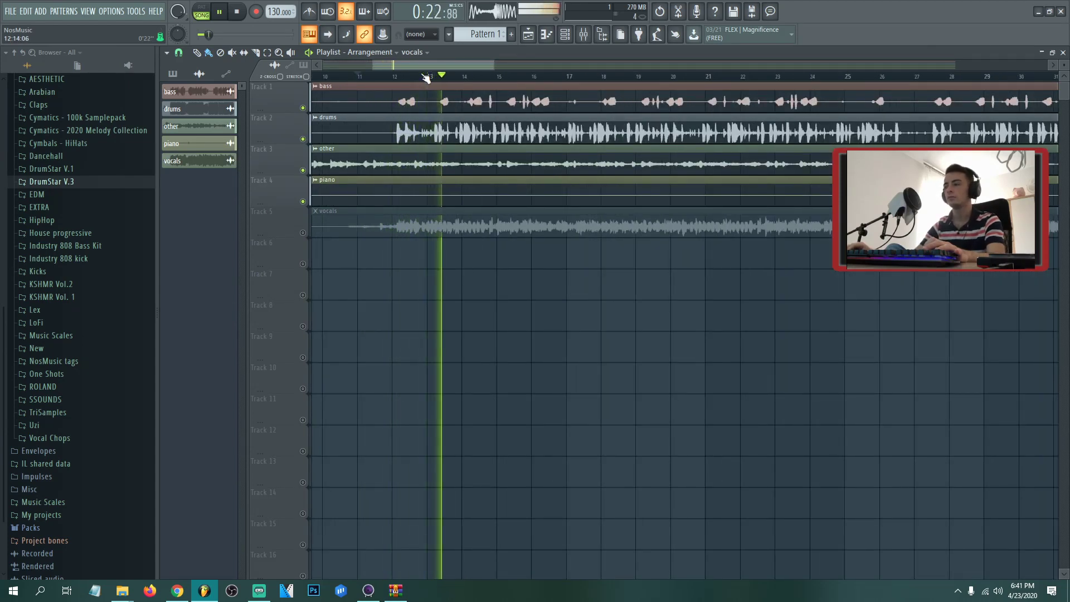
{"action": "scroll", "coordinate": [426, 78], "scroll_direction": "down", "scroll_amount": 3}
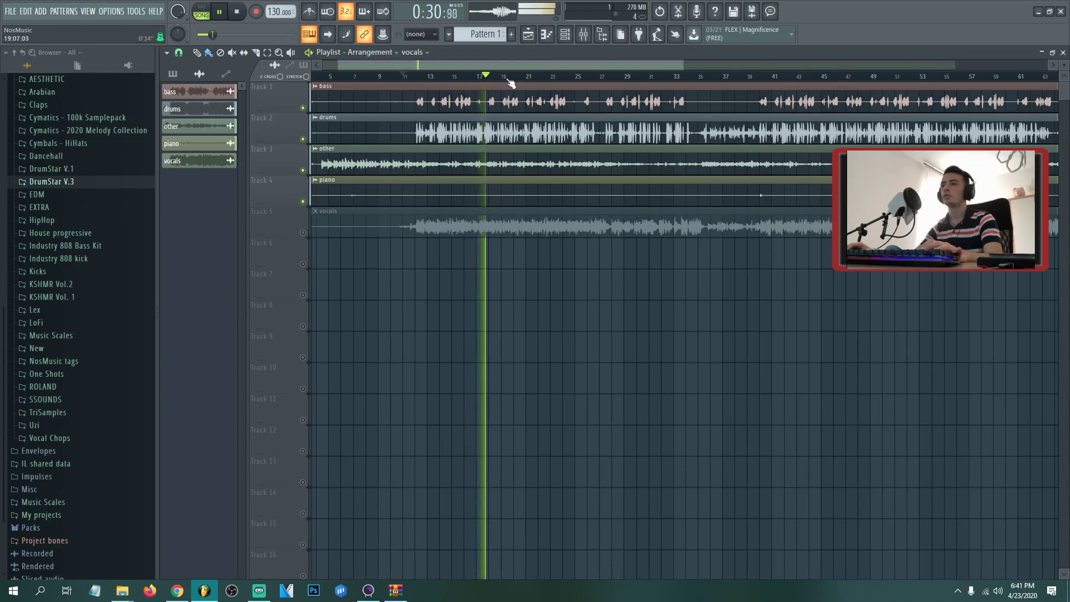
{"action": "scroll", "coordinate": [512, 83], "scroll_direction": "down", "scroll_amount": 3}
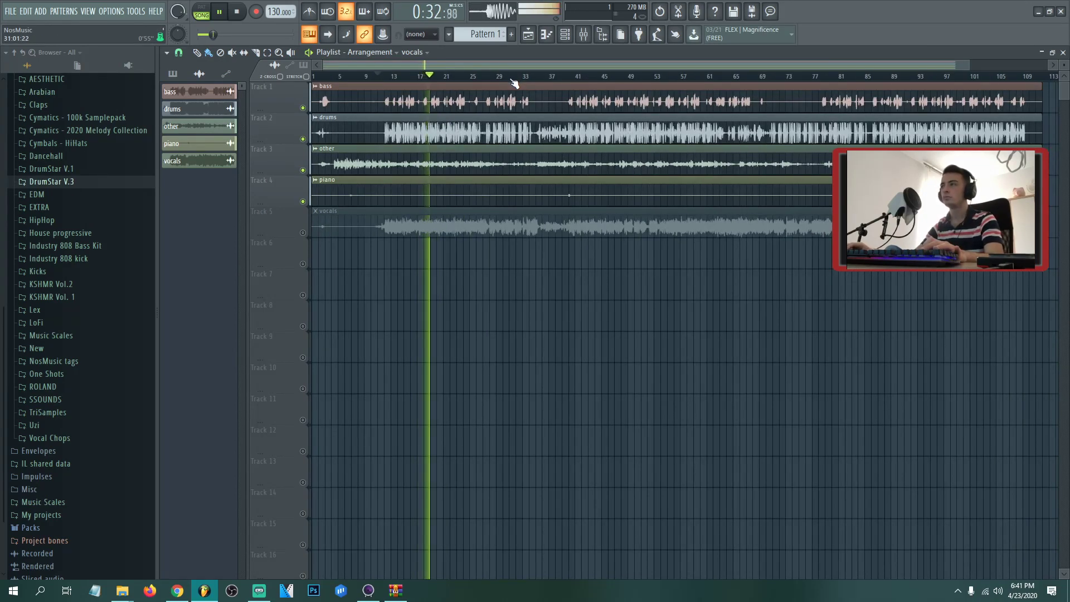
{"action": "key", "text": "space"}
Step: Solo the vocals track and listen to it from around bar 25
{"action": "left_click", "coordinate": [303, 233], "text": "ctrl"}
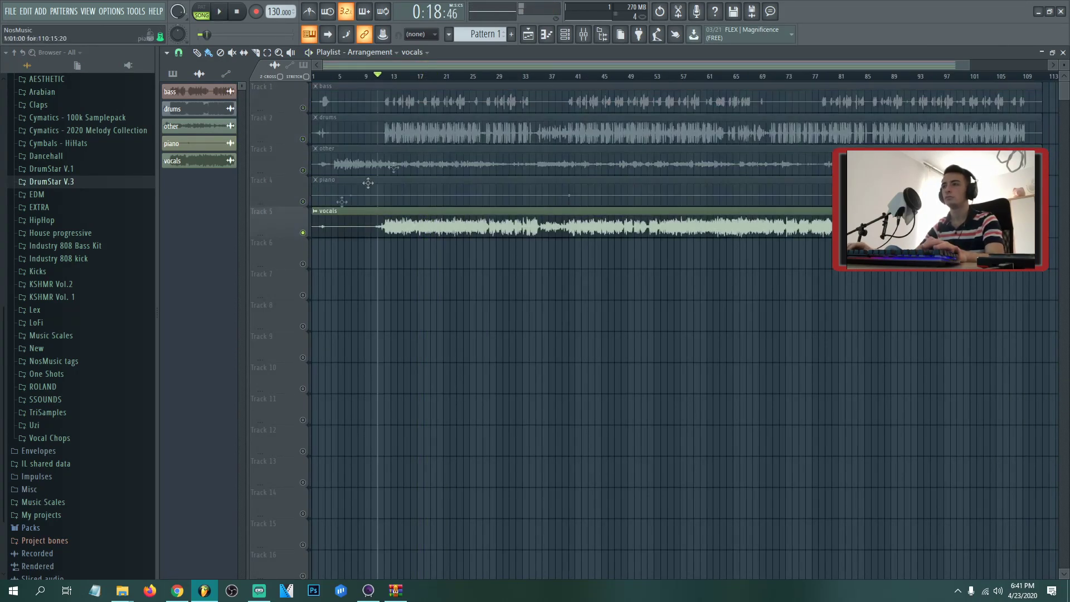
{"action": "left_click", "coordinate": [477, 82]}
{"action": "key", "text": "space"}
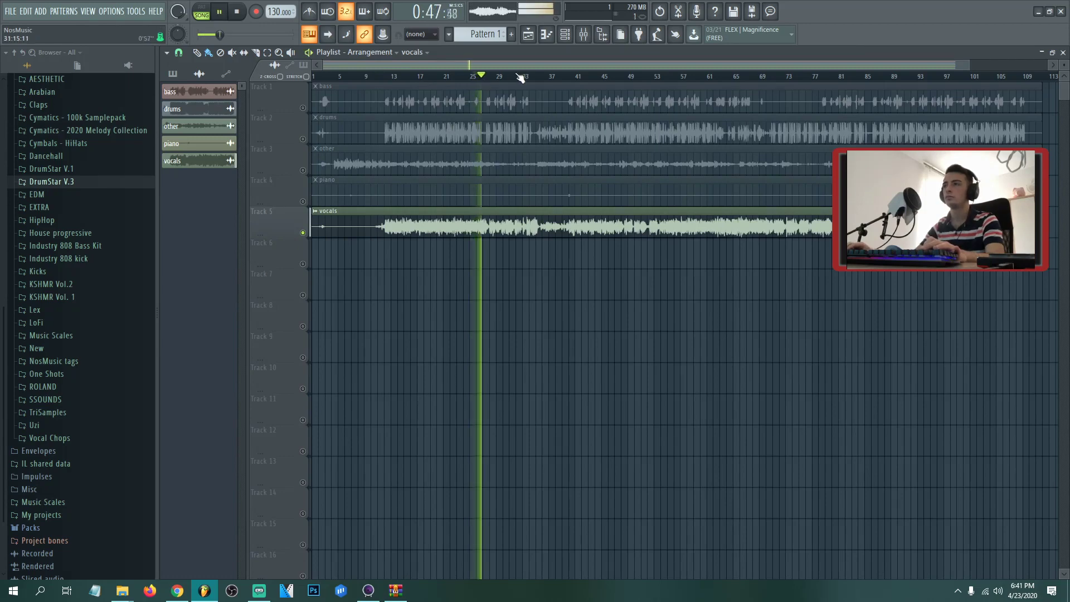
{"action": "scroll", "coordinate": [515, 79], "scroll_direction": "up", "scroll_amount": 4}
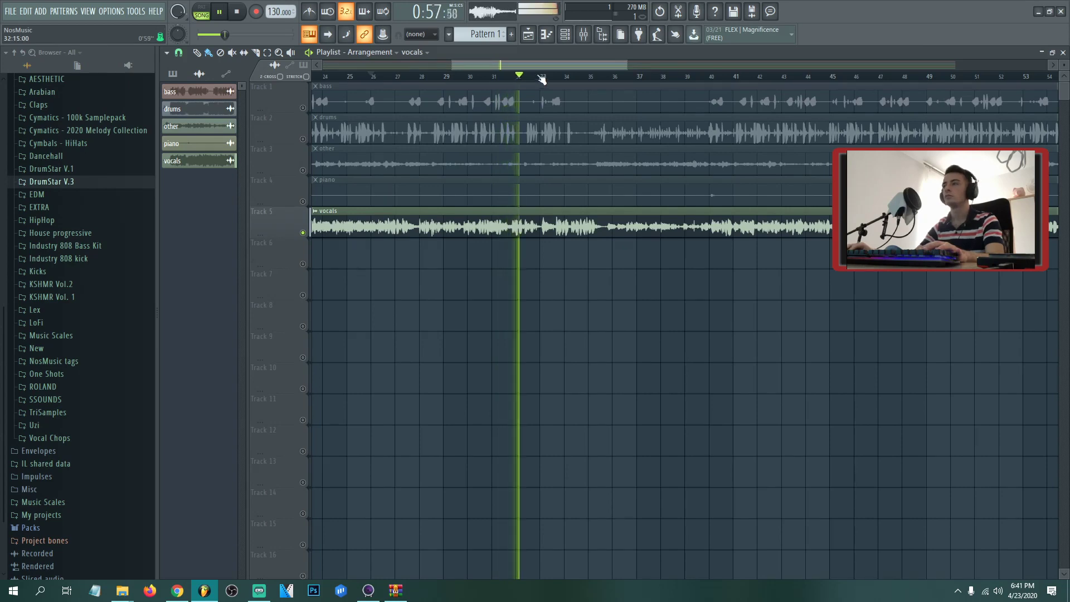
{"action": "scroll", "coordinate": [541, 80], "scroll_direction": "down", "scroll_amount": 5}
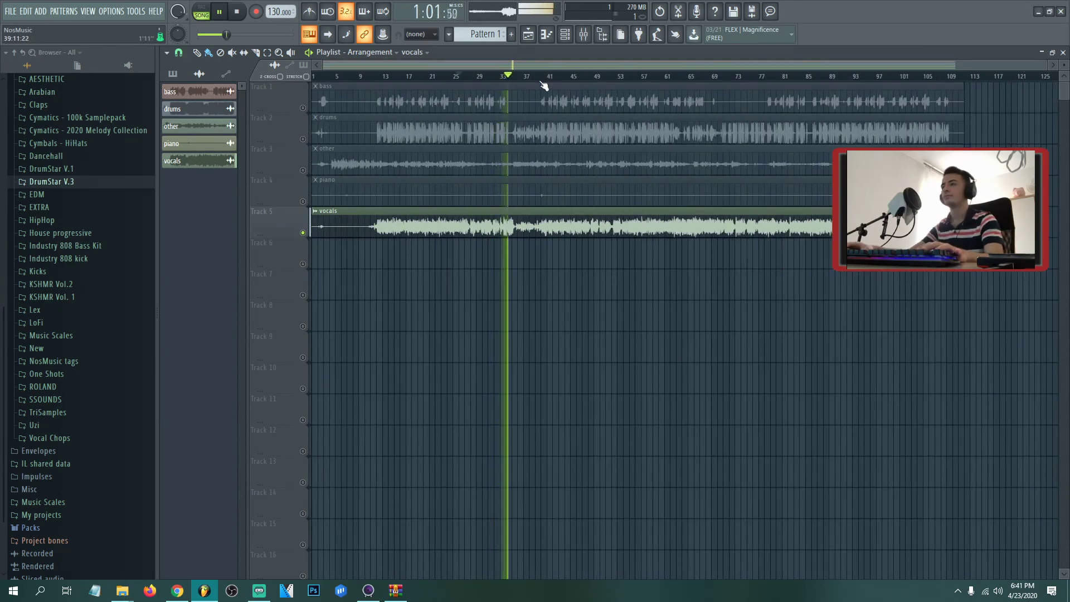
{"action": "scroll", "coordinate": [541, 84], "scroll_direction": "up", "scroll_amount": 6}
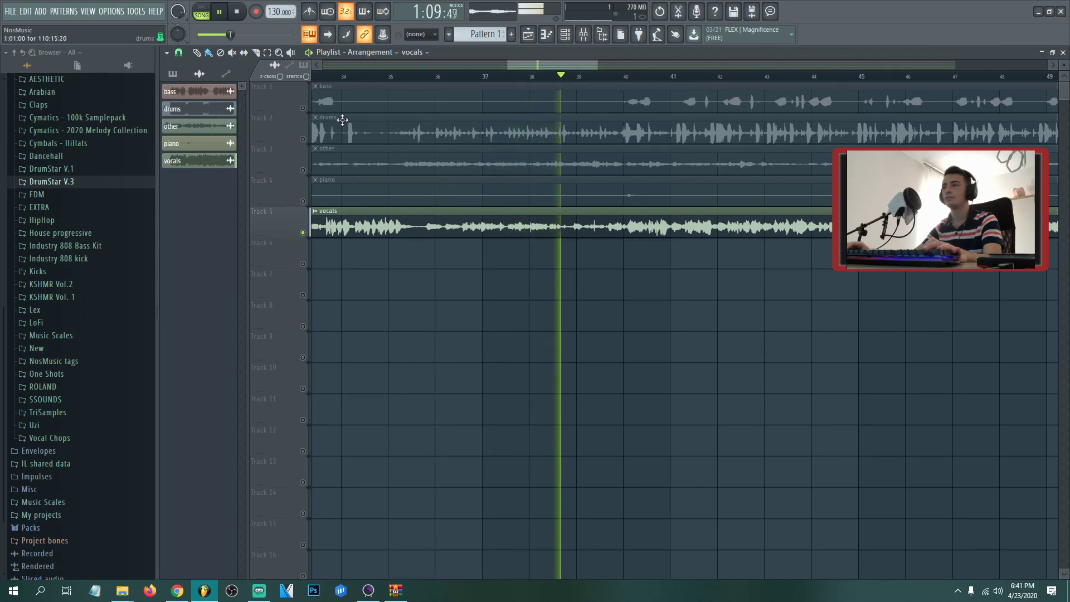
{"action": "key", "text": "space"}
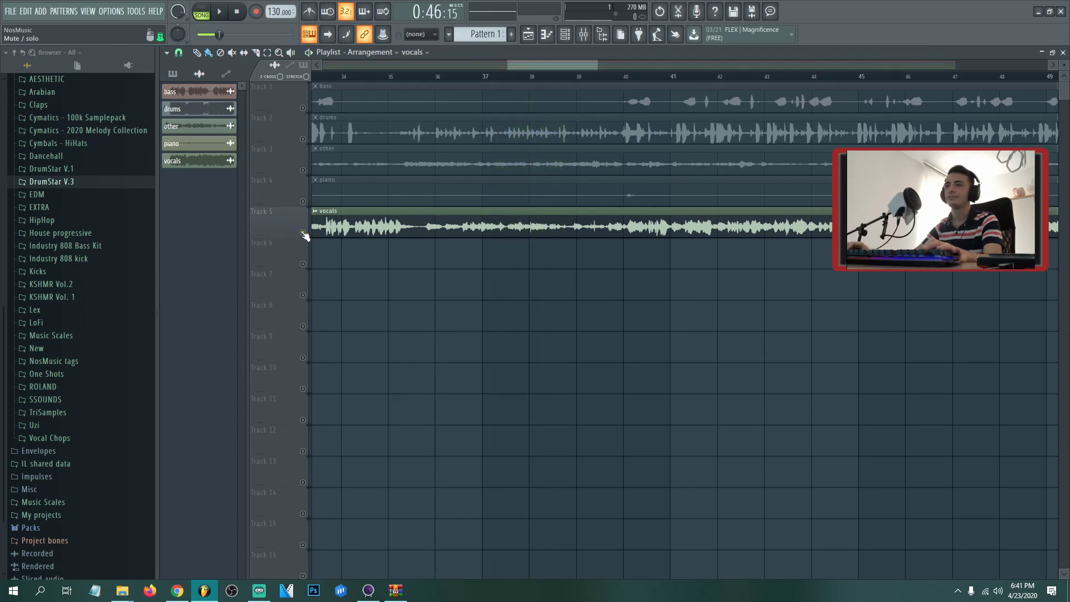
Step: Unsolo and mute the vocals, then play the other four stems from bar 35 and bar 40
{"action": "right_click", "coordinate": [302, 232]}
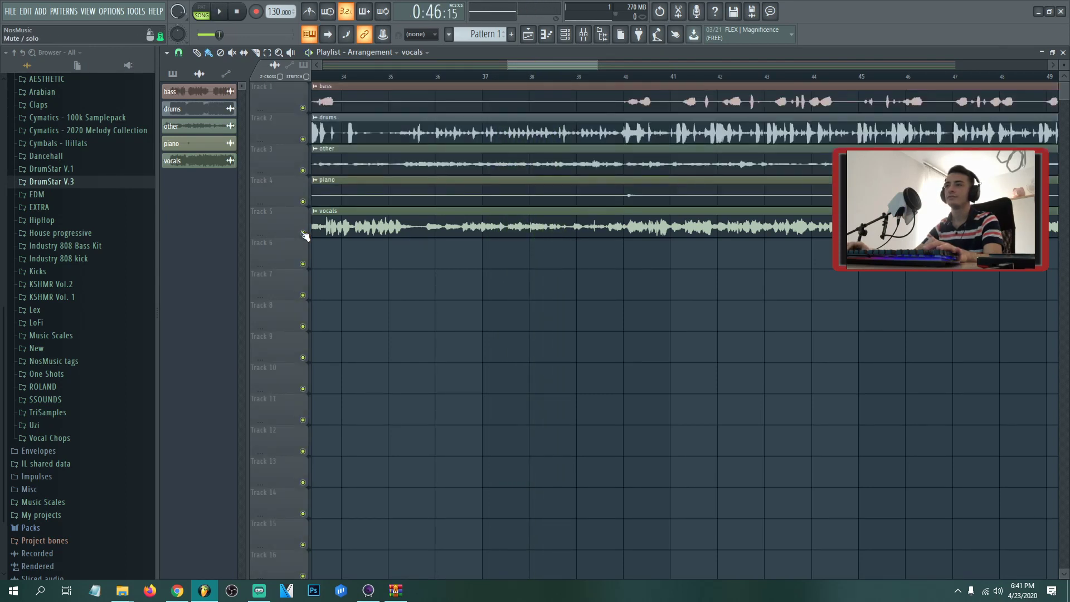
{"action": "left_click", "coordinate": [302, 233]}
{"action": "left_click", "coordinate": [401, 76]}
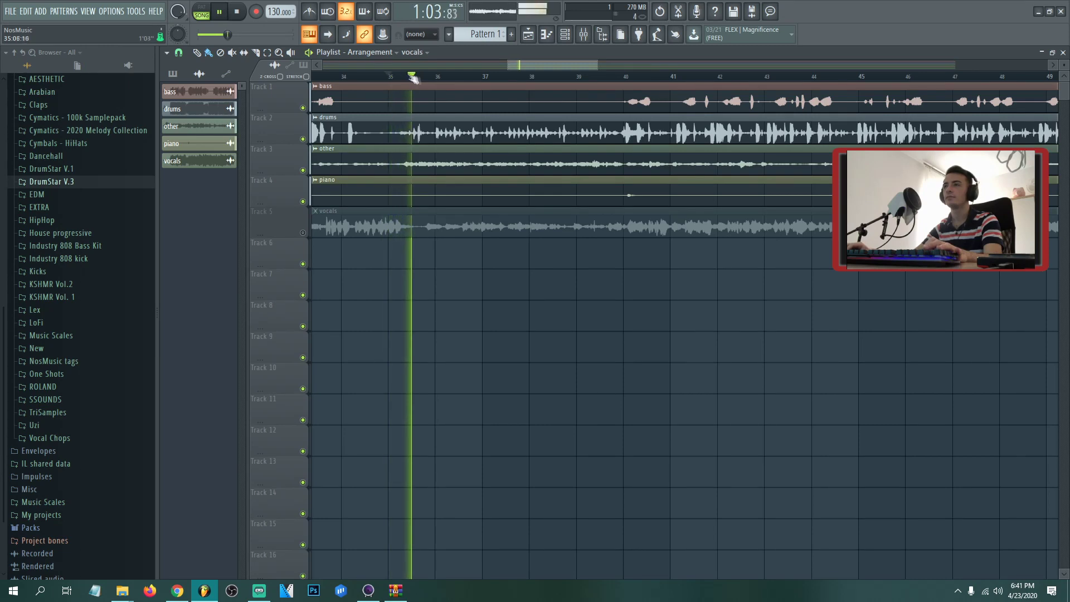
{"action": "scroll", "coordinate": [496, 76], "scroll_direction": "down", "scroll_amount": 3}
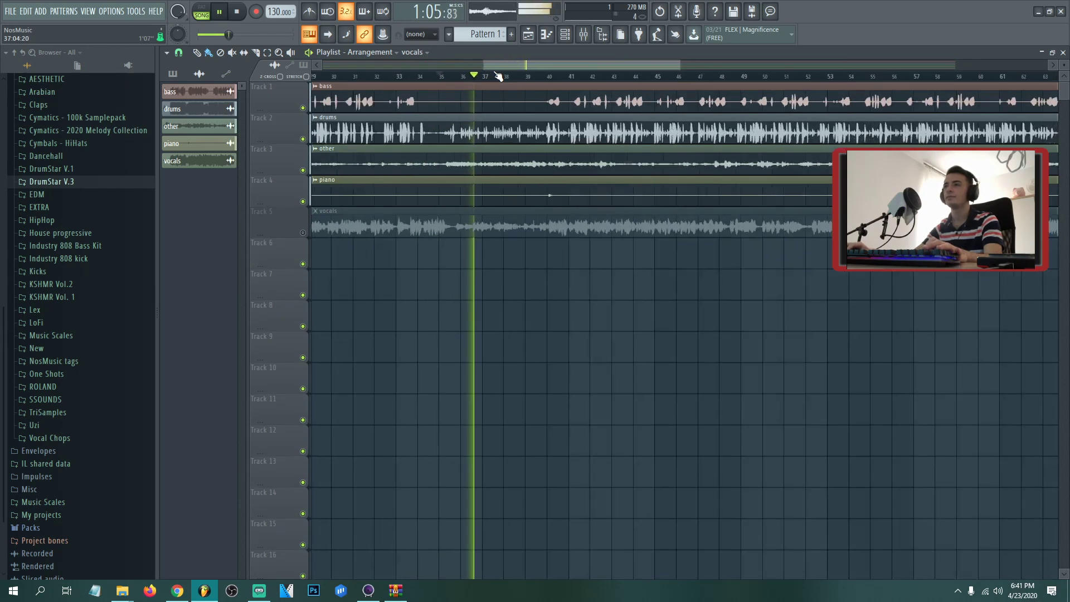
{"action": "left_click", "coordinate": [550, 77]}
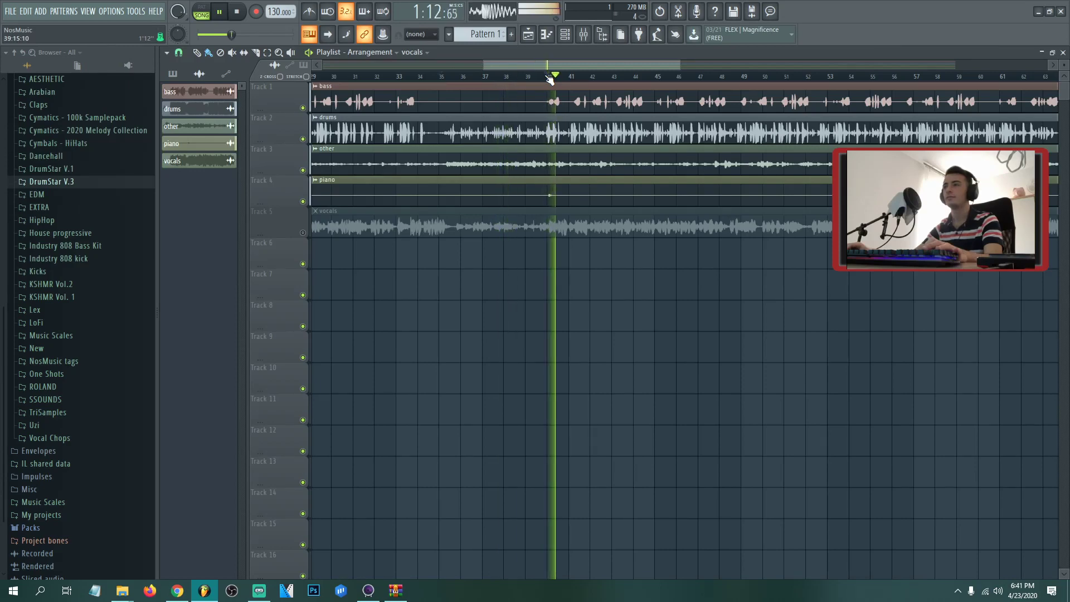
{"action": "scroll", "coordinate": [550, 79], "scroll_direction": "down", "scroll_amount": 5}
{"action": "key", "text": "space"}
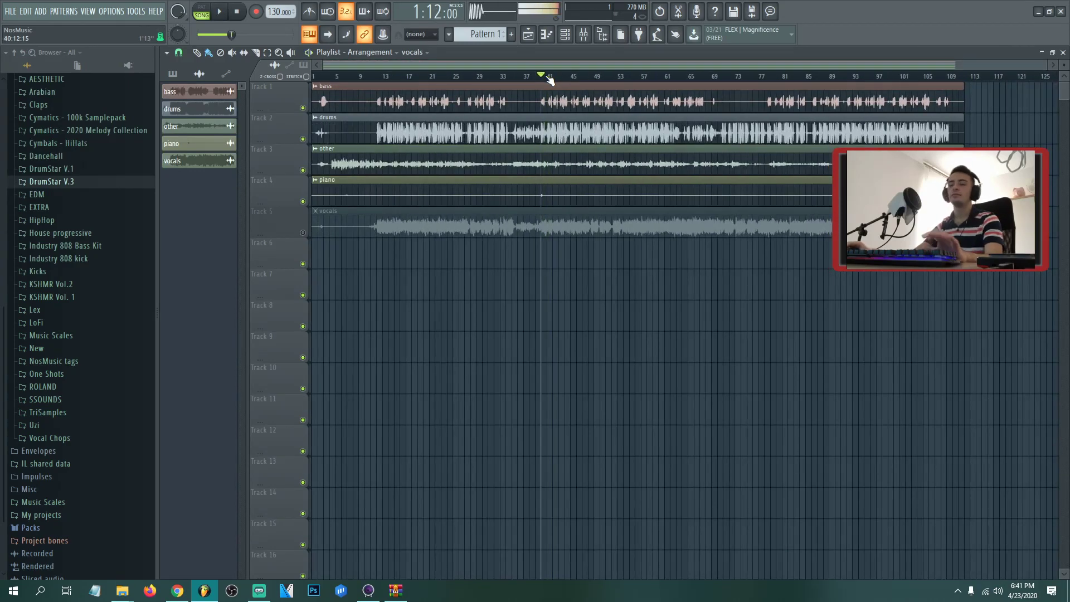